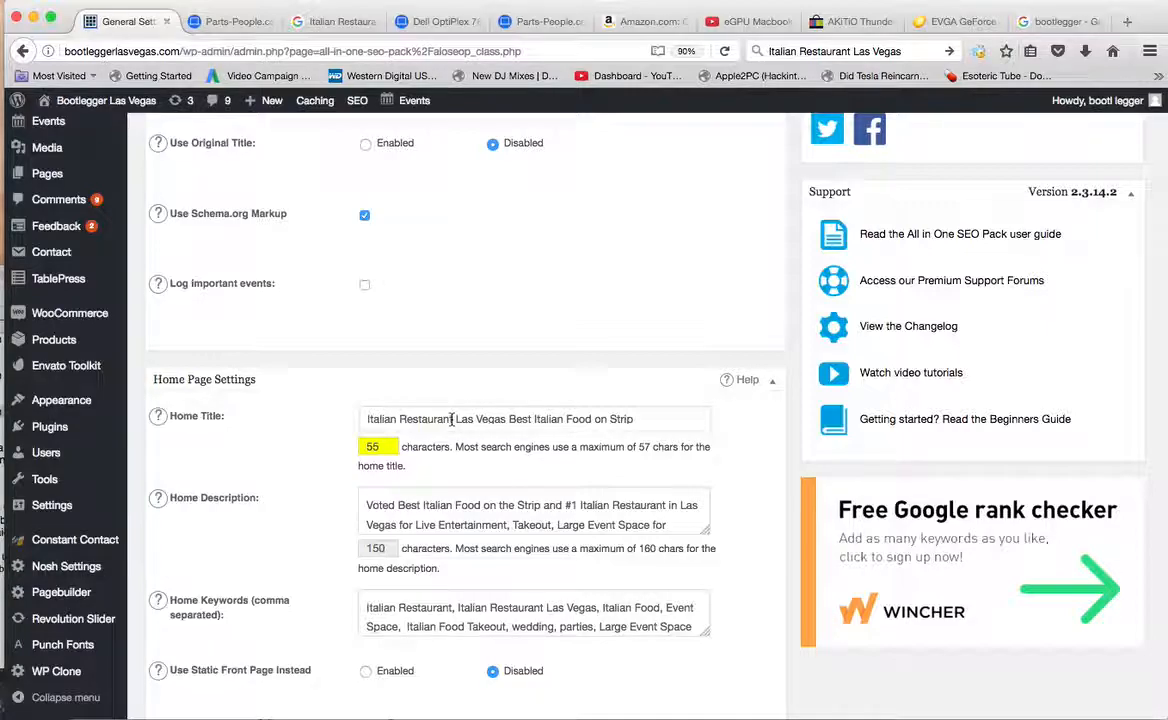
Review the home title, description and keywords, enlarging the description and keywords boxes to show their full text.
drag(506, 420, 350, 413)
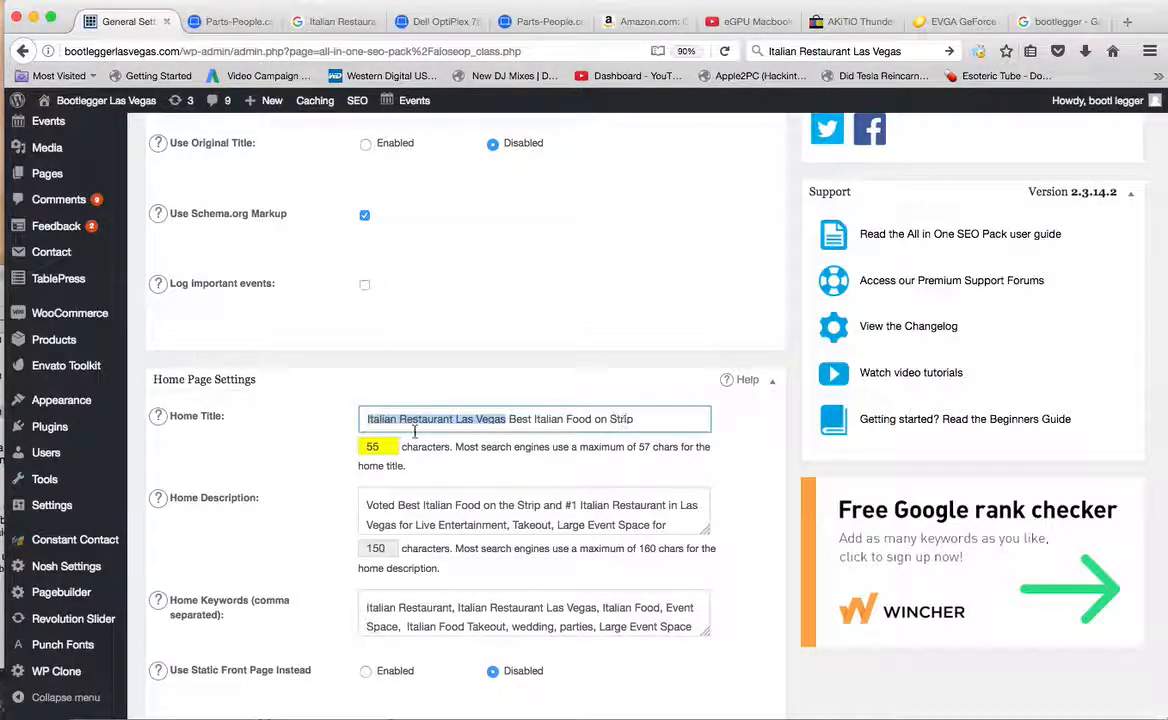
drag(640, 420, 344, 420)
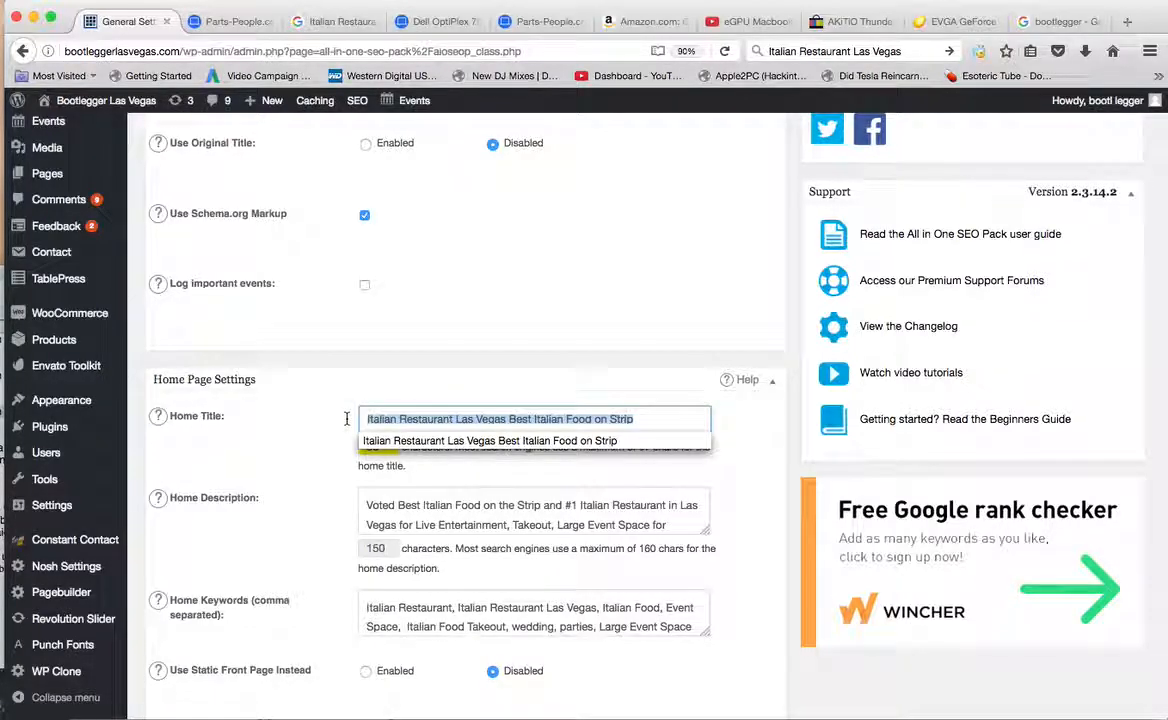
drag(706, 531, 709, 575)
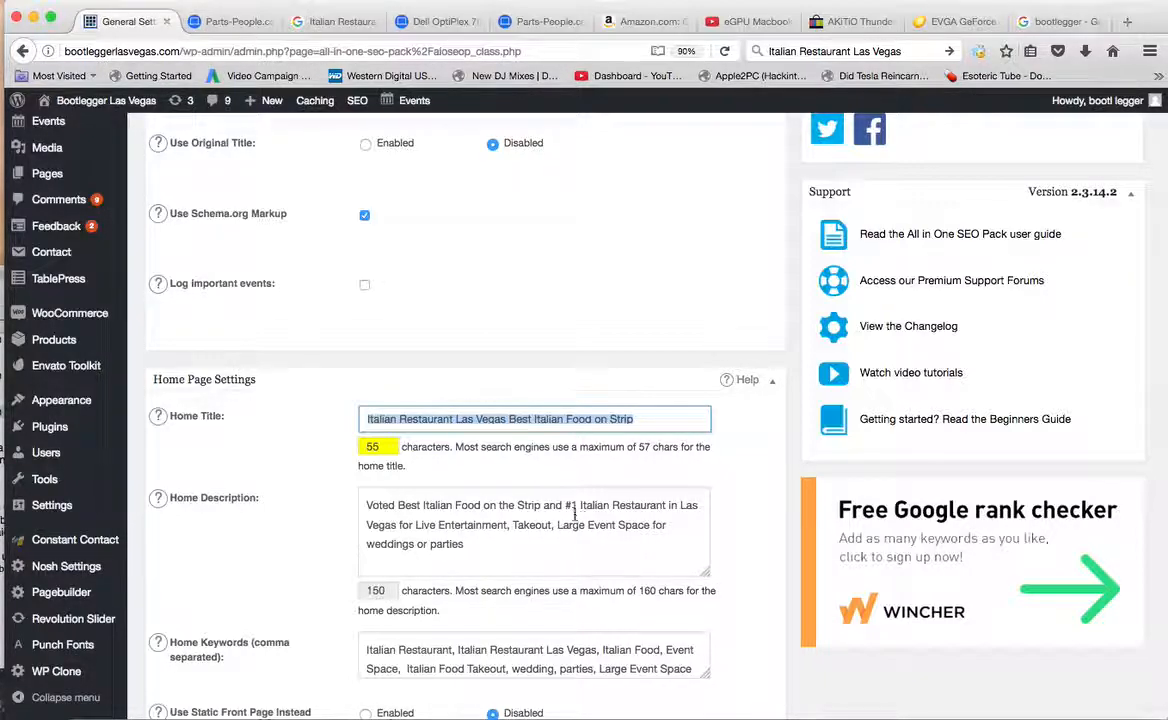
click(482, 546)
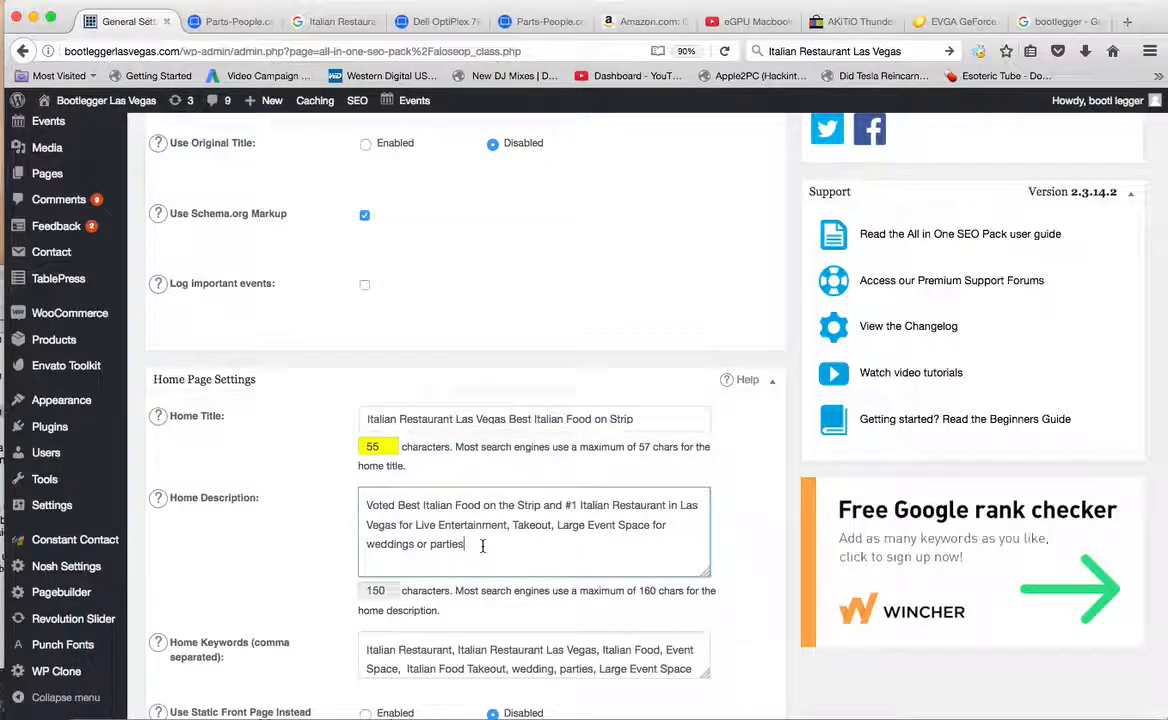
drag(474, 544, 364, 504)
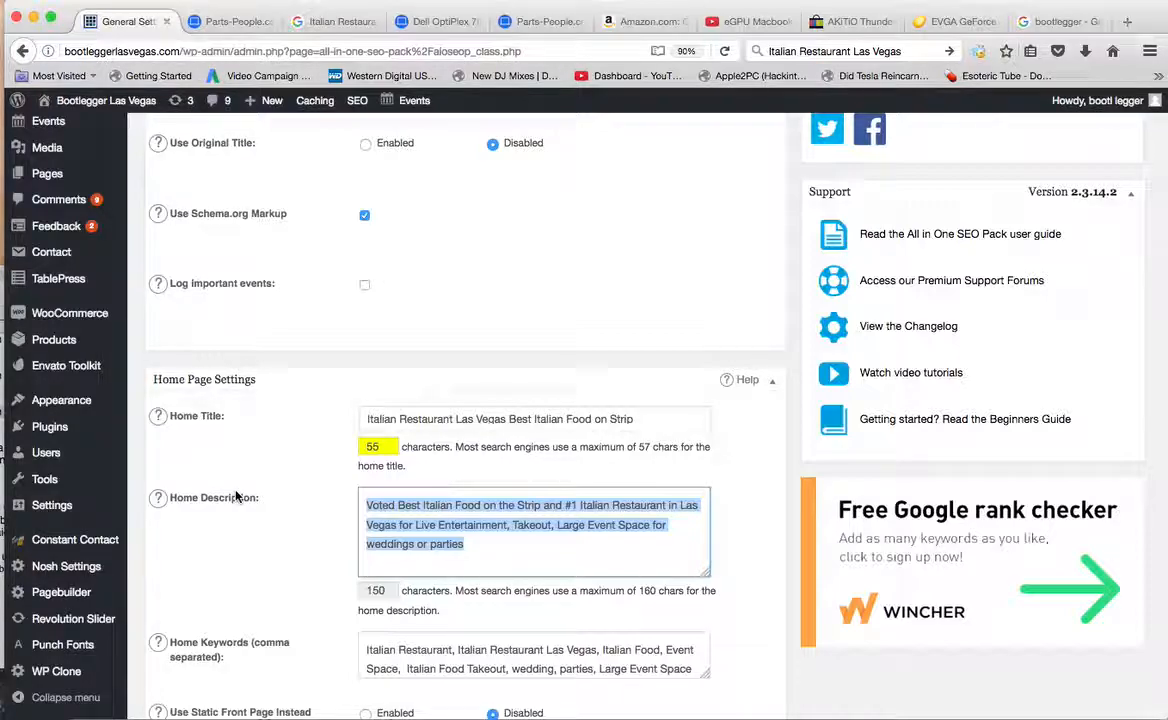
scroll(393, 532, down, 3)
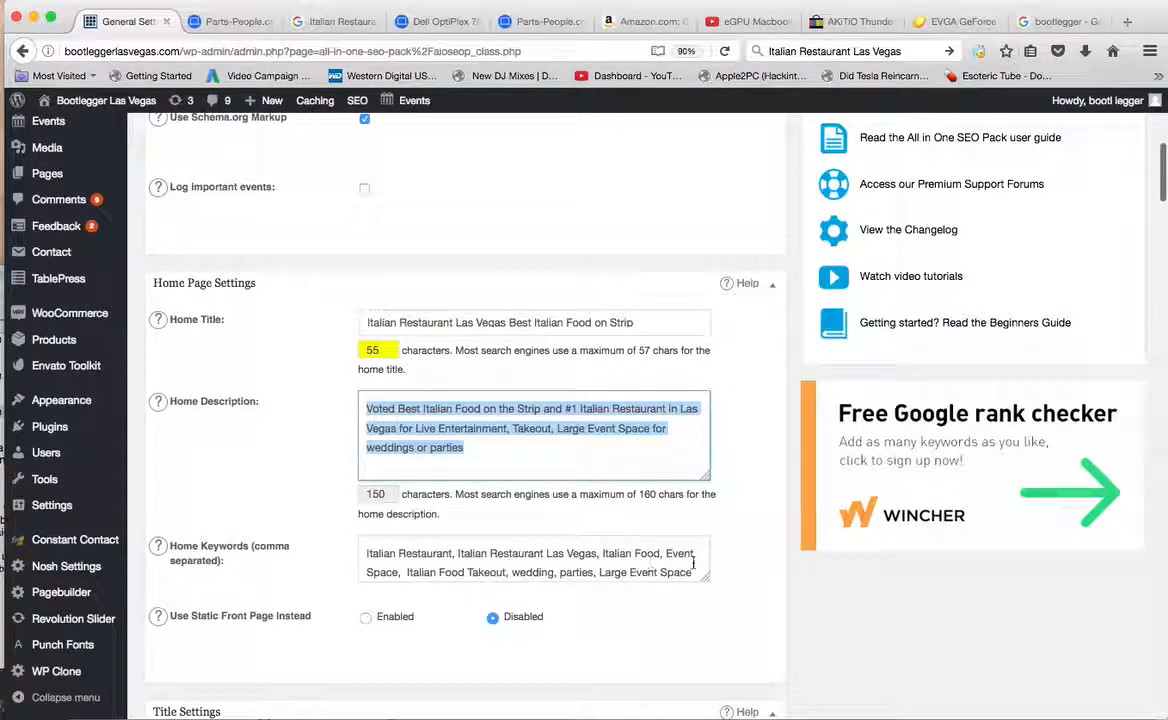
drag(705, 578, 708, 623)
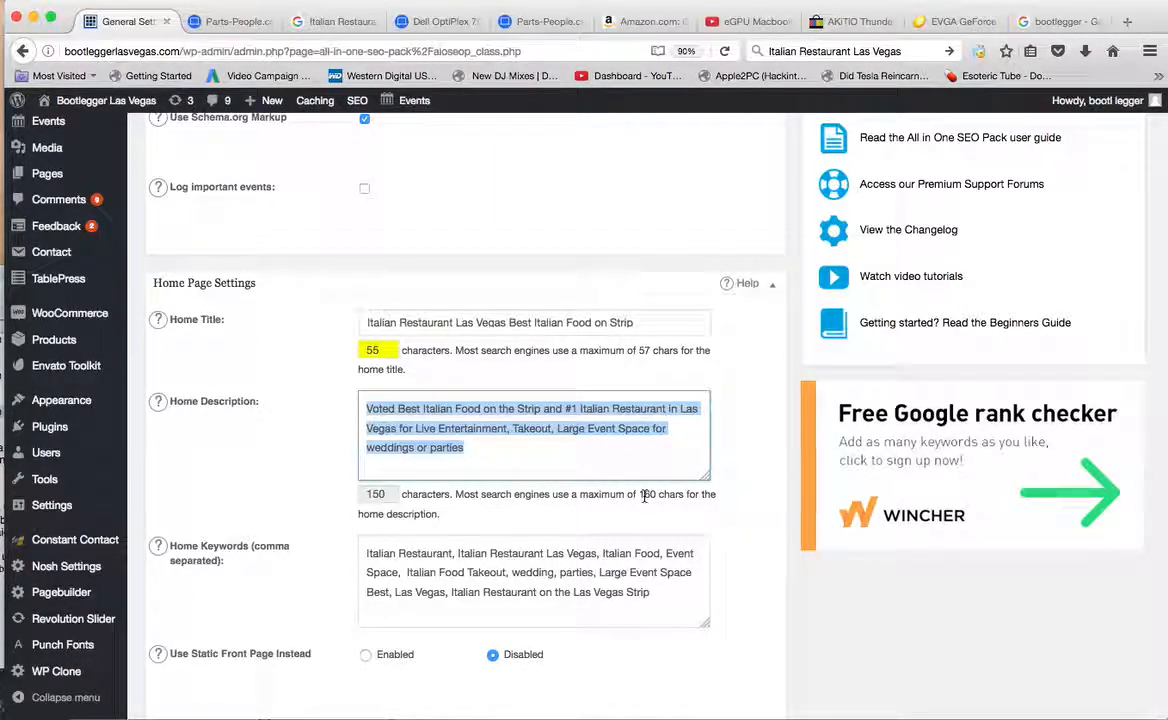
Examine the character count and recommended maximum lengths for the home description and home title.
drag(643, 495, 657, 495)
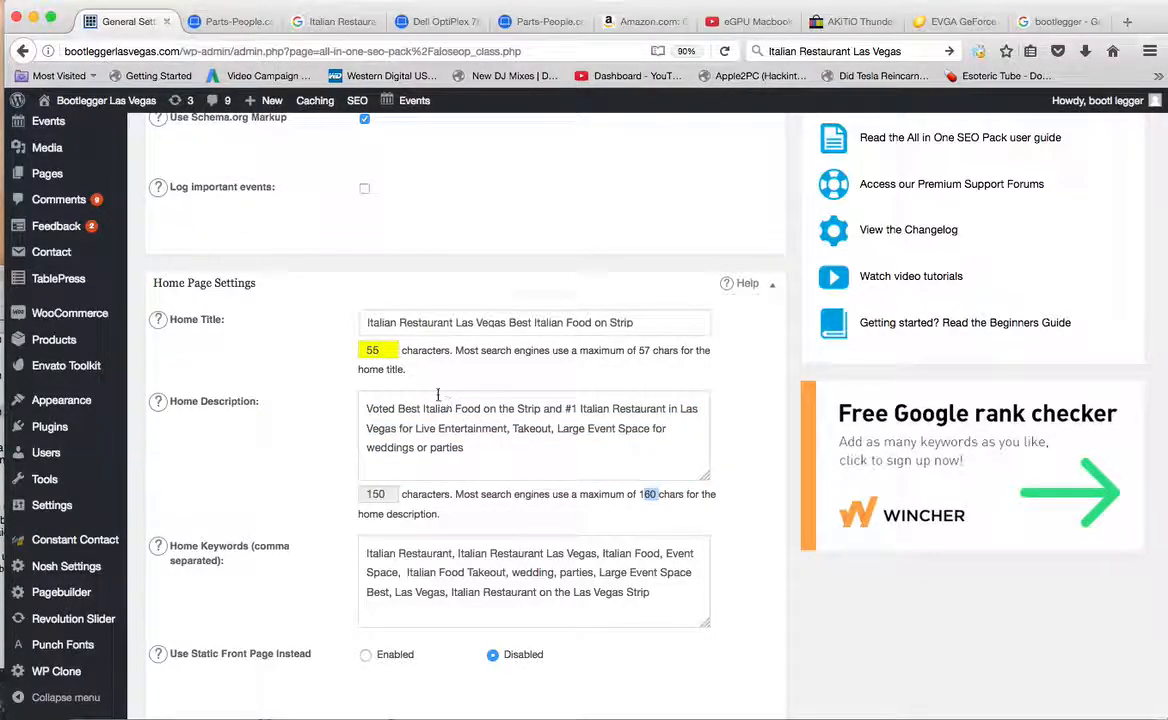
mouse_move(380, 349)
mouse_down()
mouse_move(345, 320)
mouse_move(359, 349)
mouse_up()
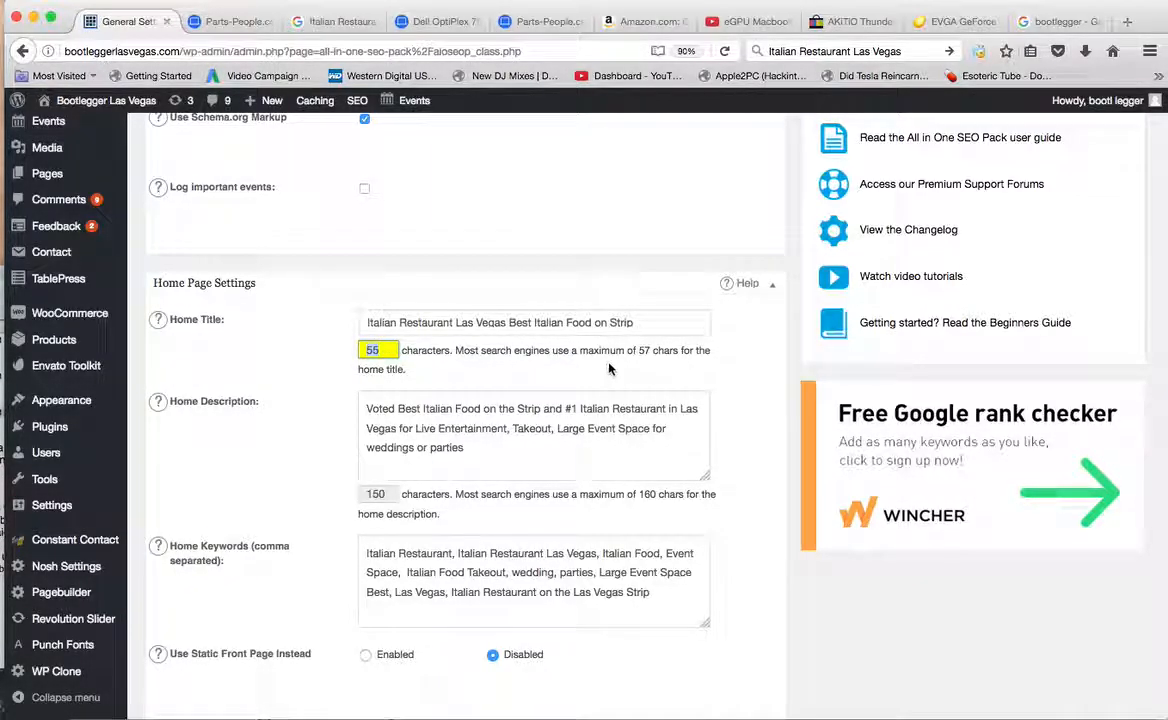
click(640, 351)
drag(640, 351, 651, 350)
Look over the title formats and the Google Webmaster Tools code under Webmaster Verification.
scroll(284, 512, down, 13)
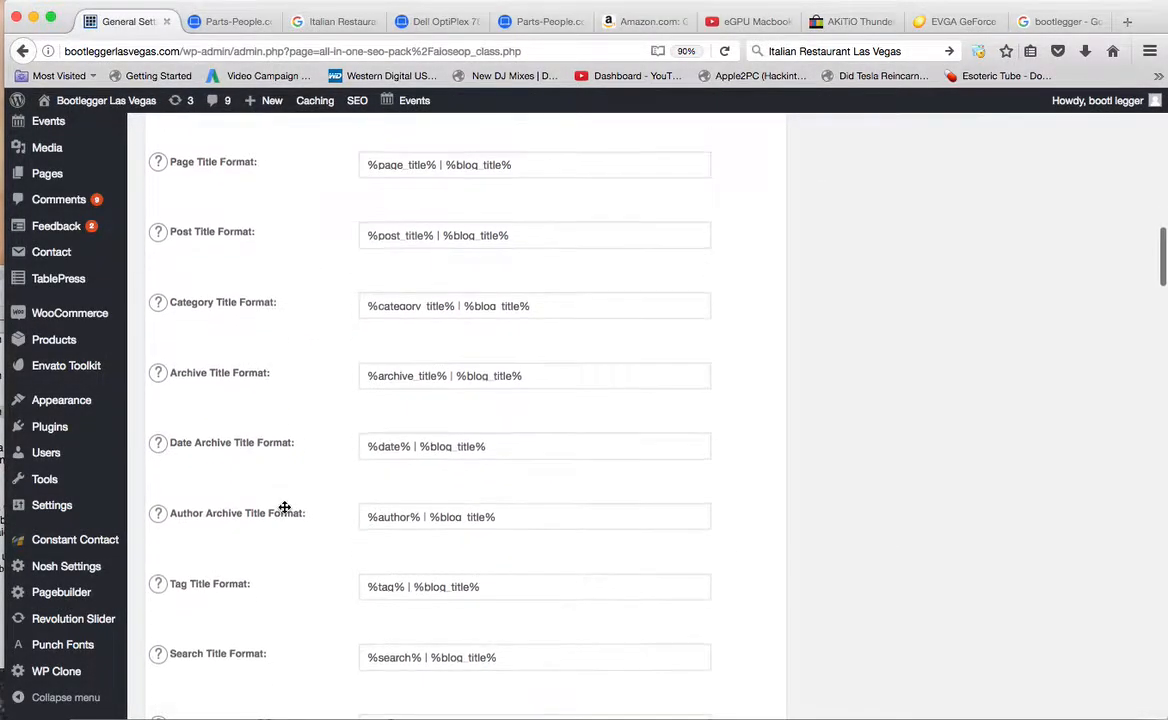
scroll(284, 510, down, 15)
scroll(284, 512, down, 5)
scroll(284, 512, up, 2)
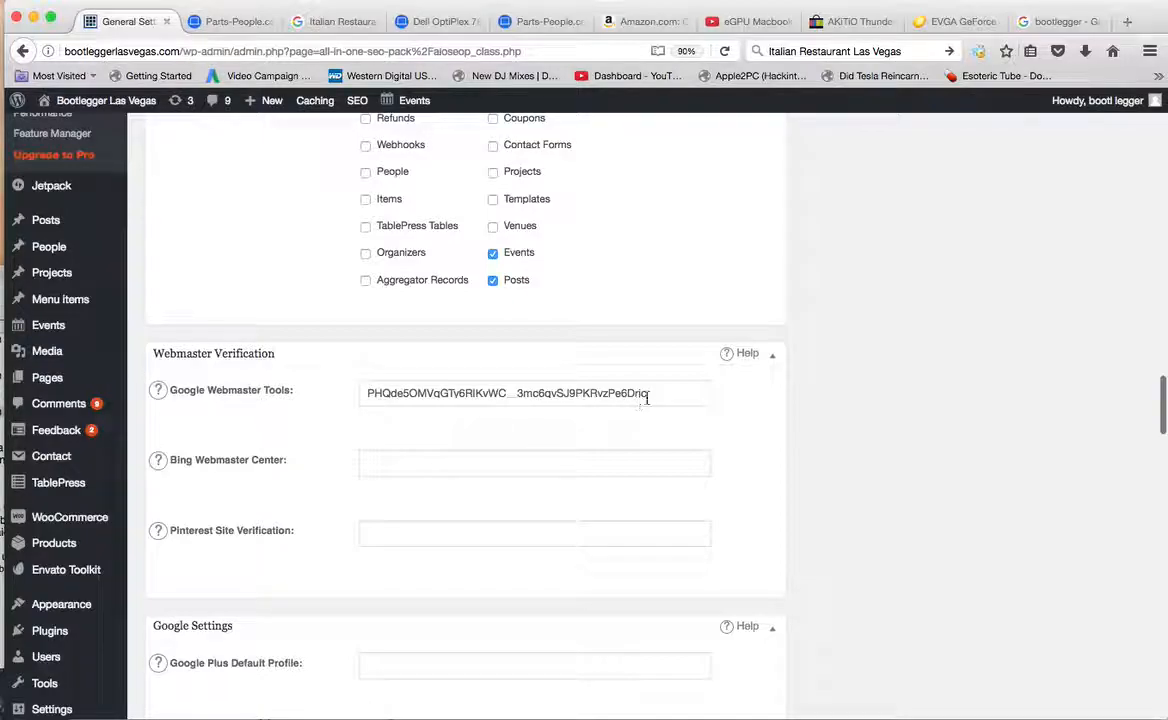
drag(660, 392, 344, 390)
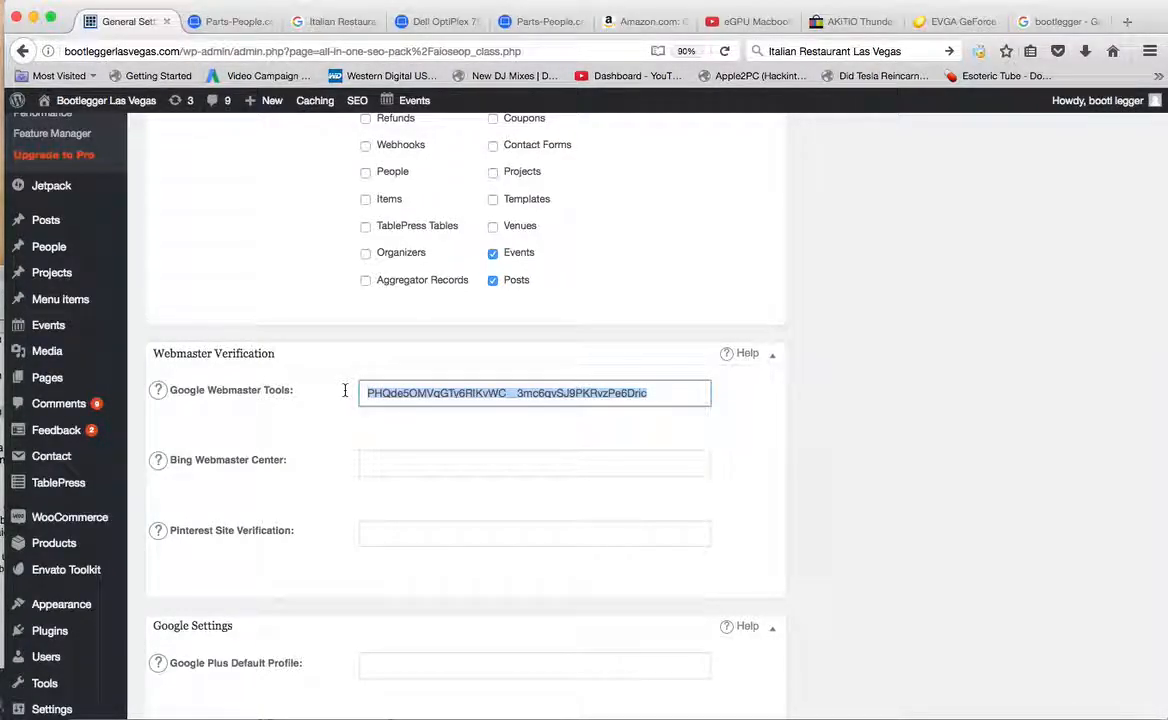
Show the help text for Enable Custom Canonical URLs and review the general settings.
scroll(345, 390, up, 15)
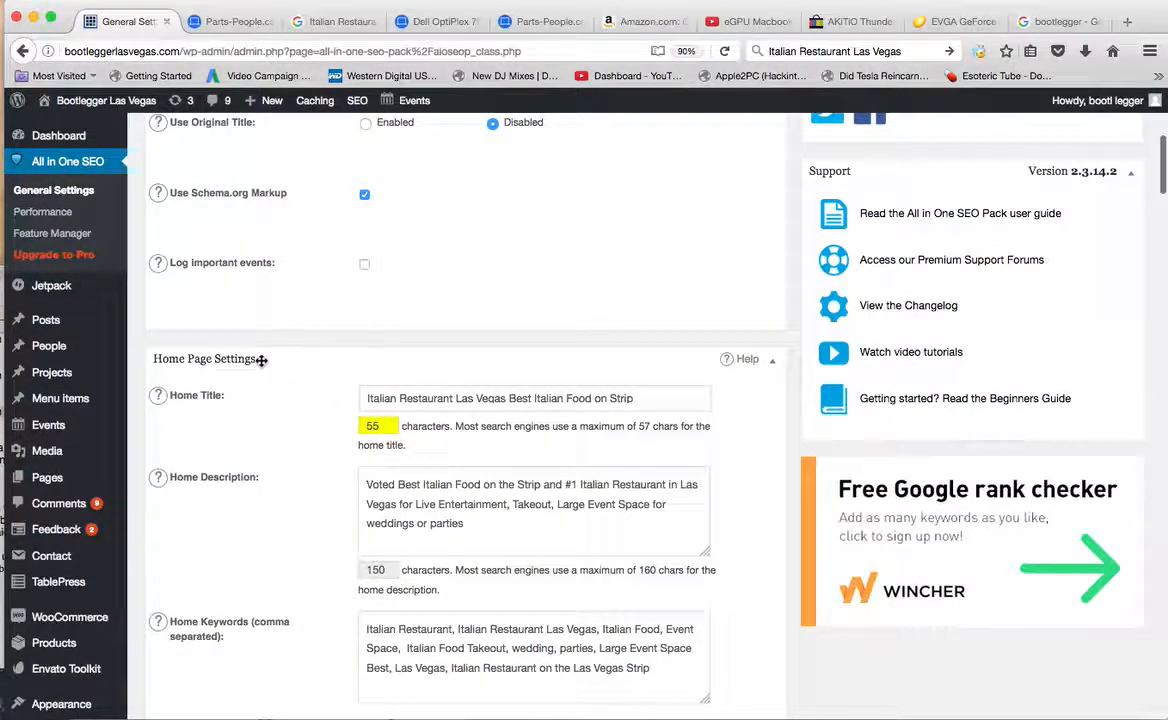
scroll(261, 397, up, 3)
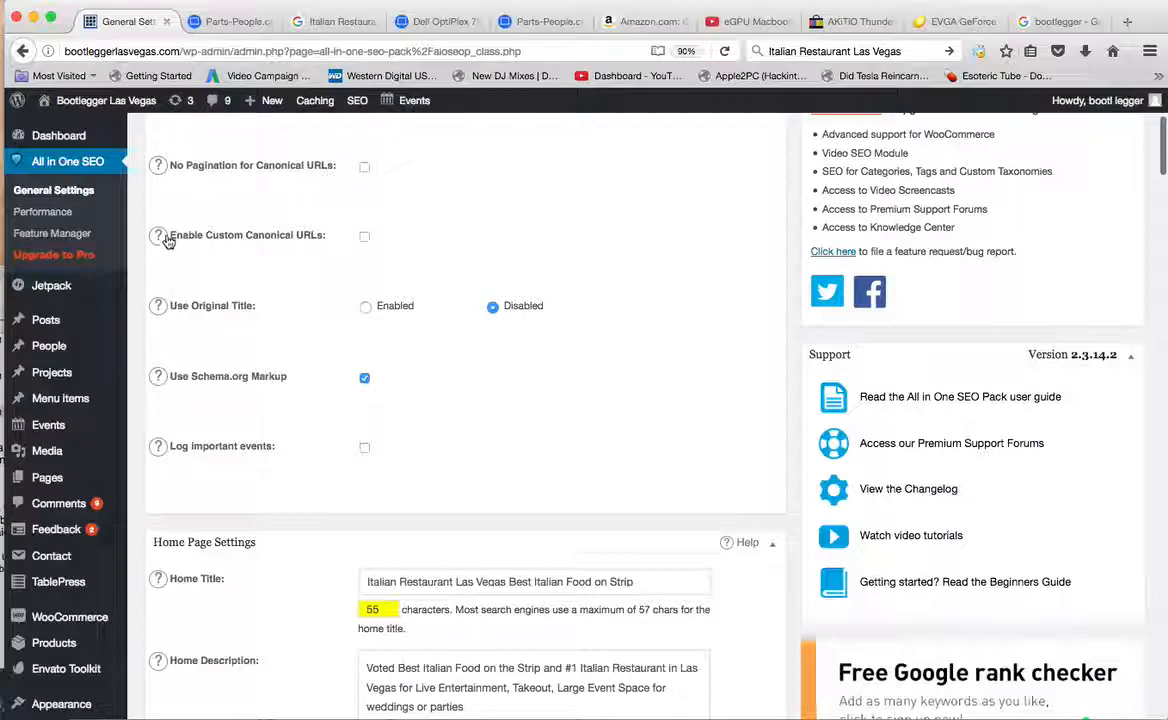
click(161, 238)
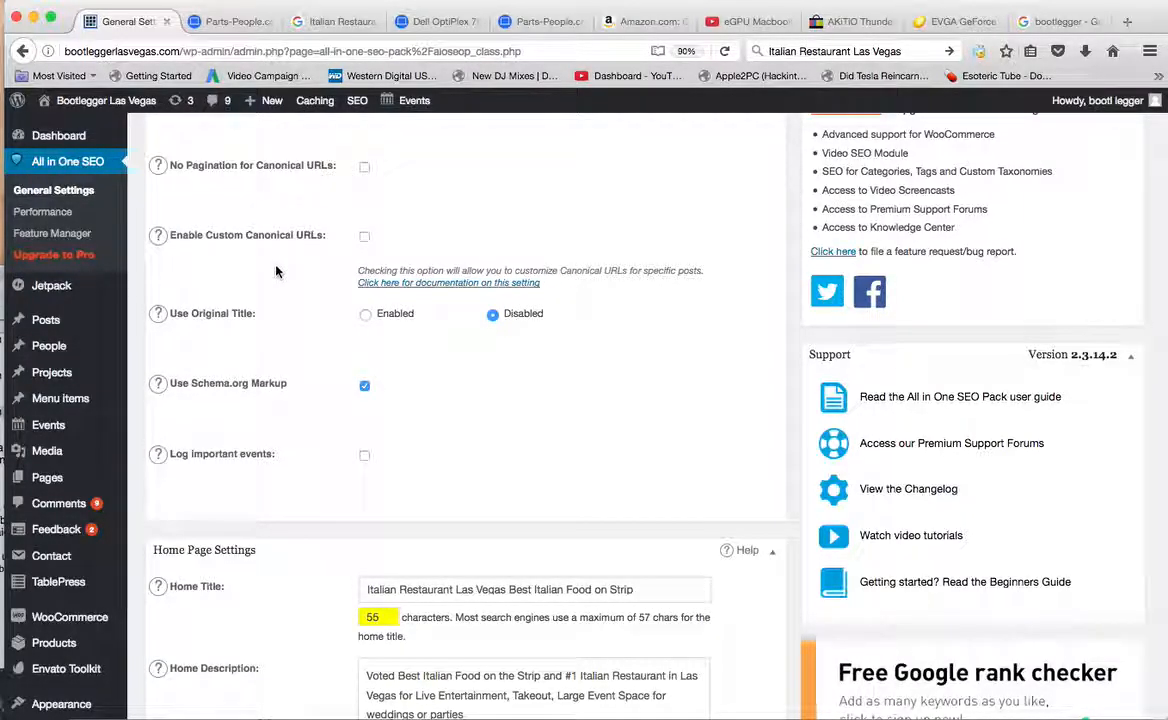
scroll(276, 268, up, 4)
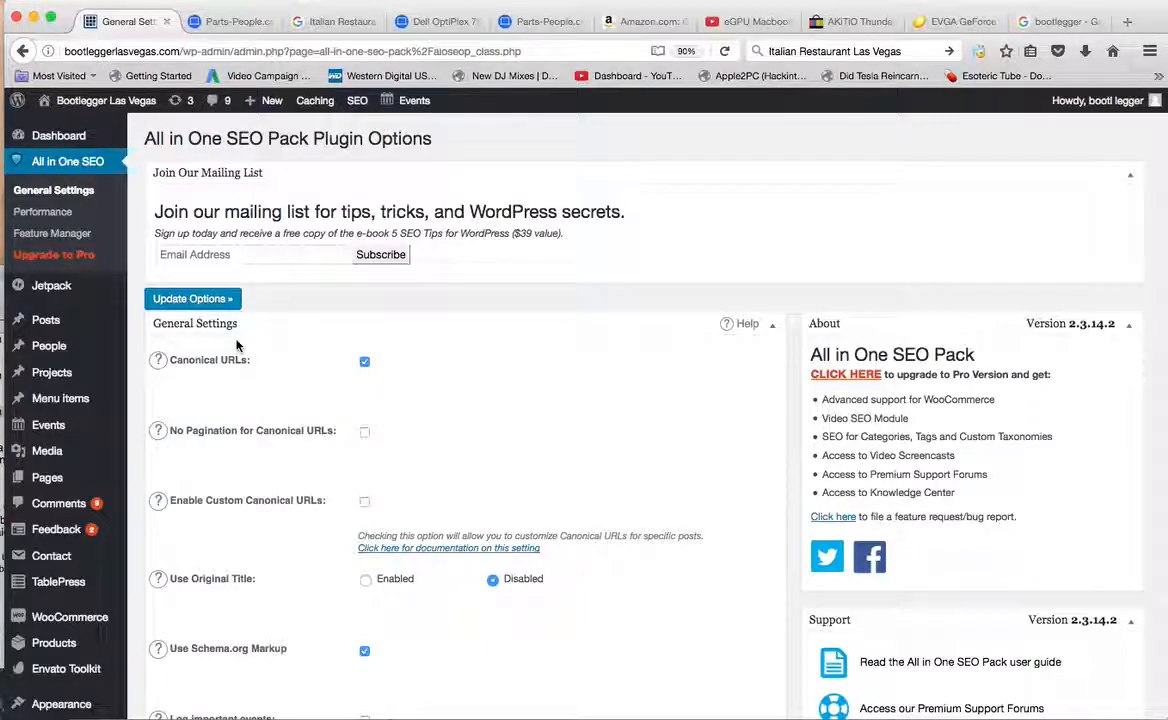
Open the untitled page for editing from the list of all pages.
mouse_move(281, 107)
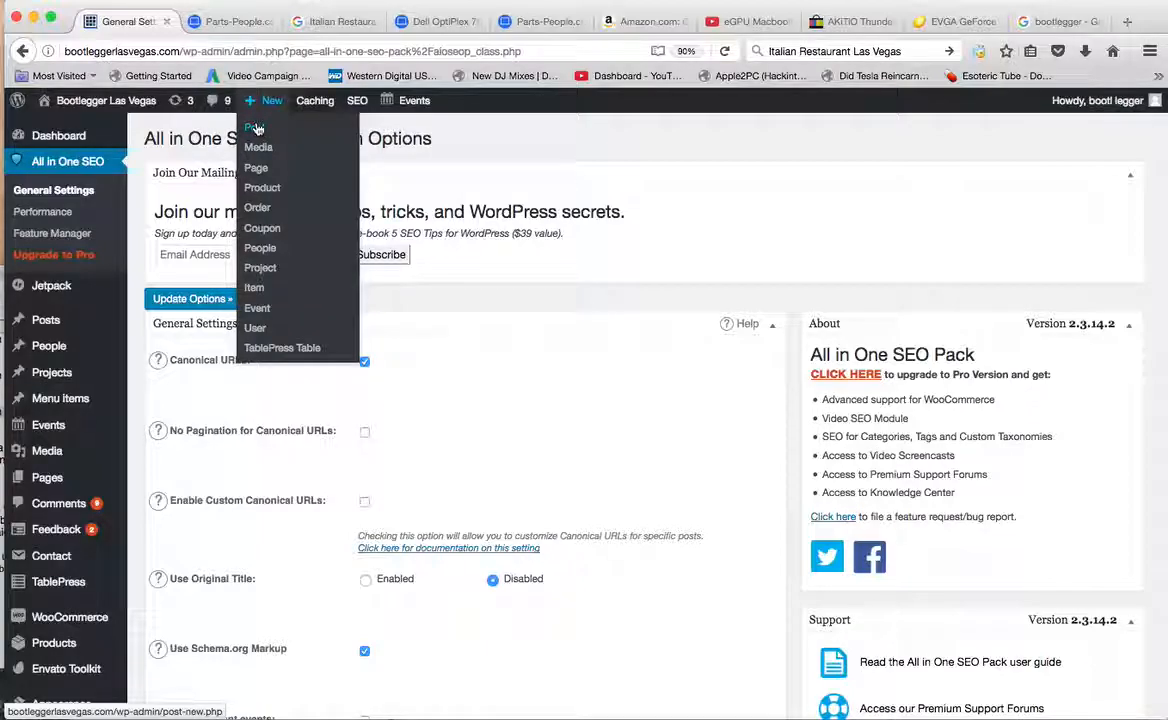
mouse_move(54, 358)
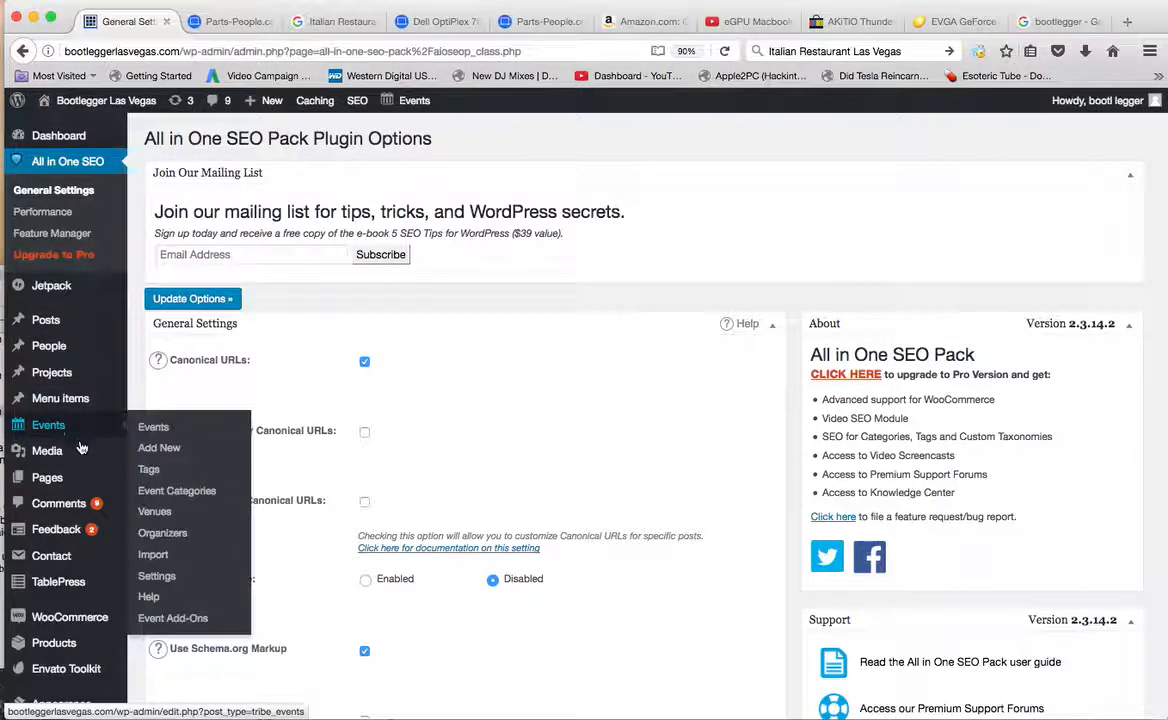
click(46, 478)
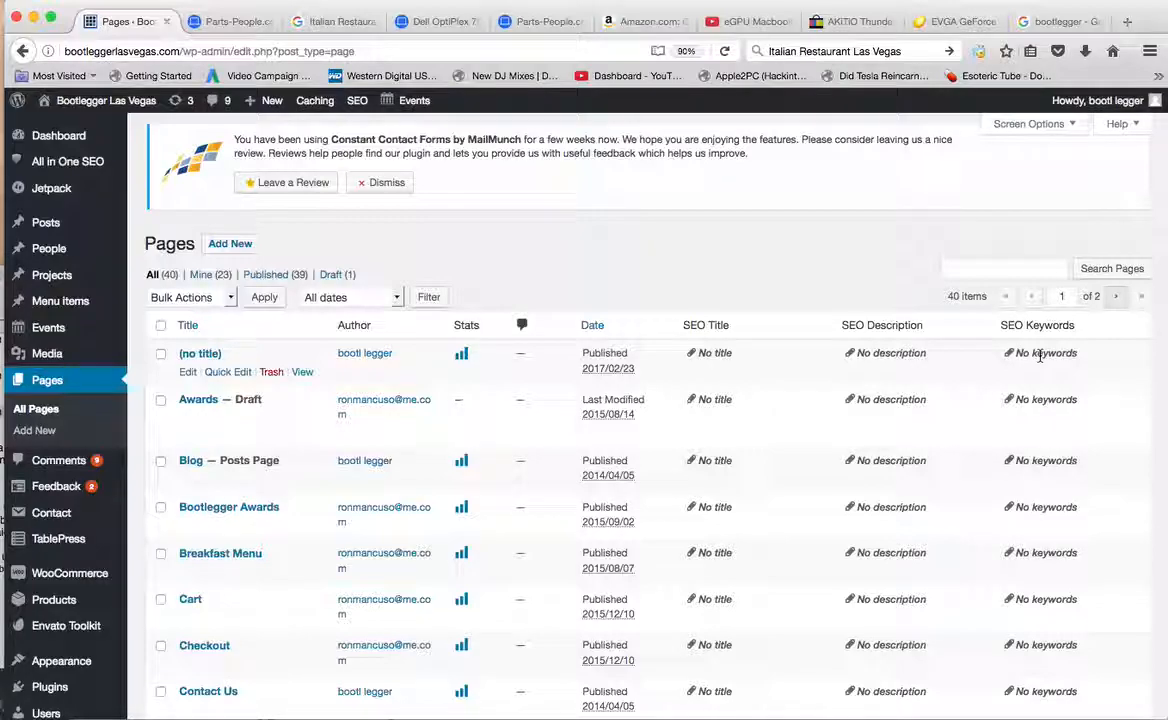
click(188, 373)
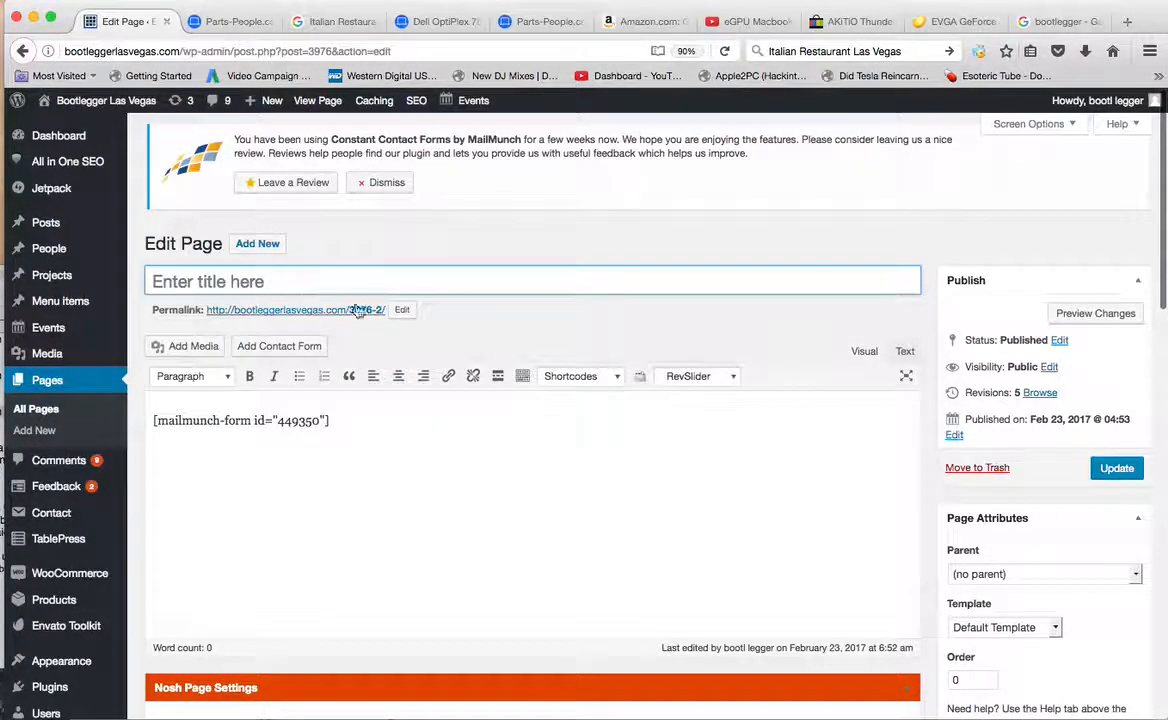
Examine the page's SEO title, description and keywords fields, including the recommended maximum lengths for title and description.
scroll(514, 506, down, 5)
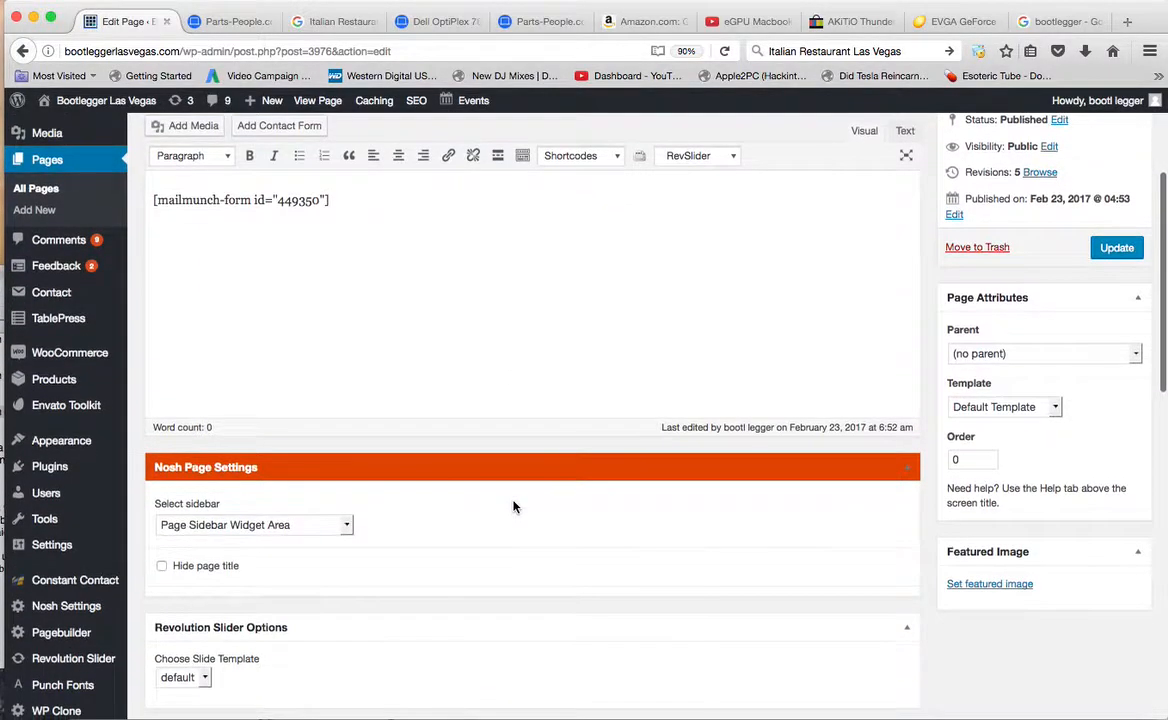
scroll(514, 506, down, 10)
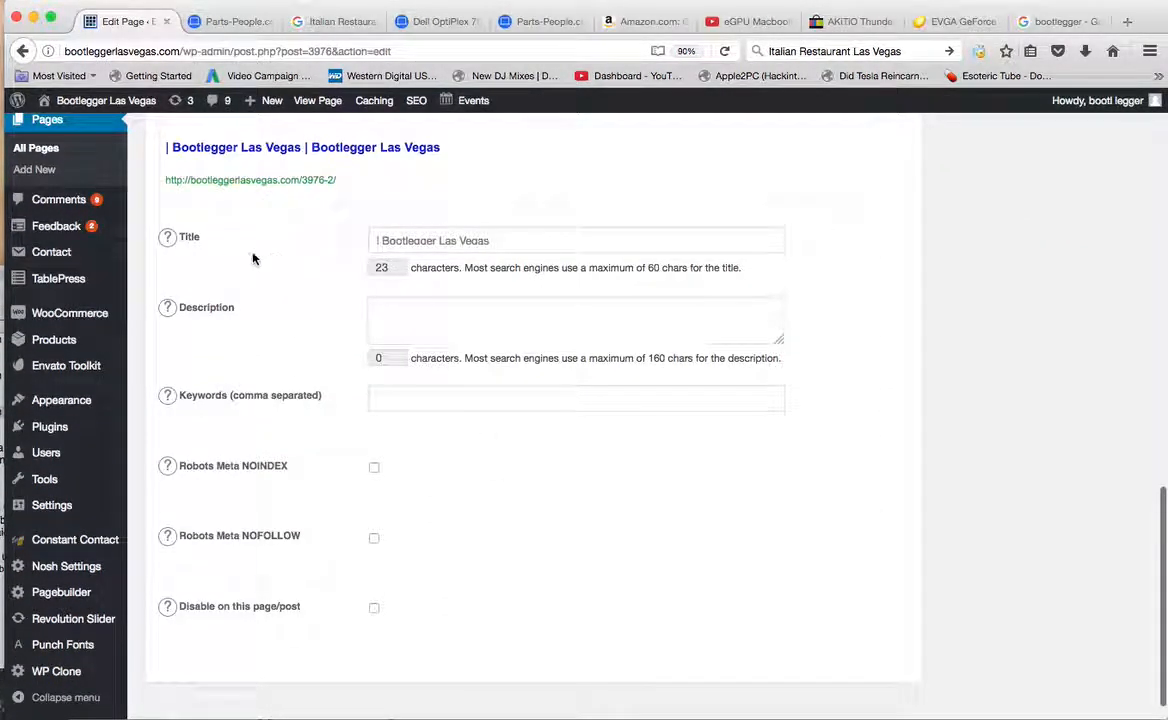
click(506, 242)
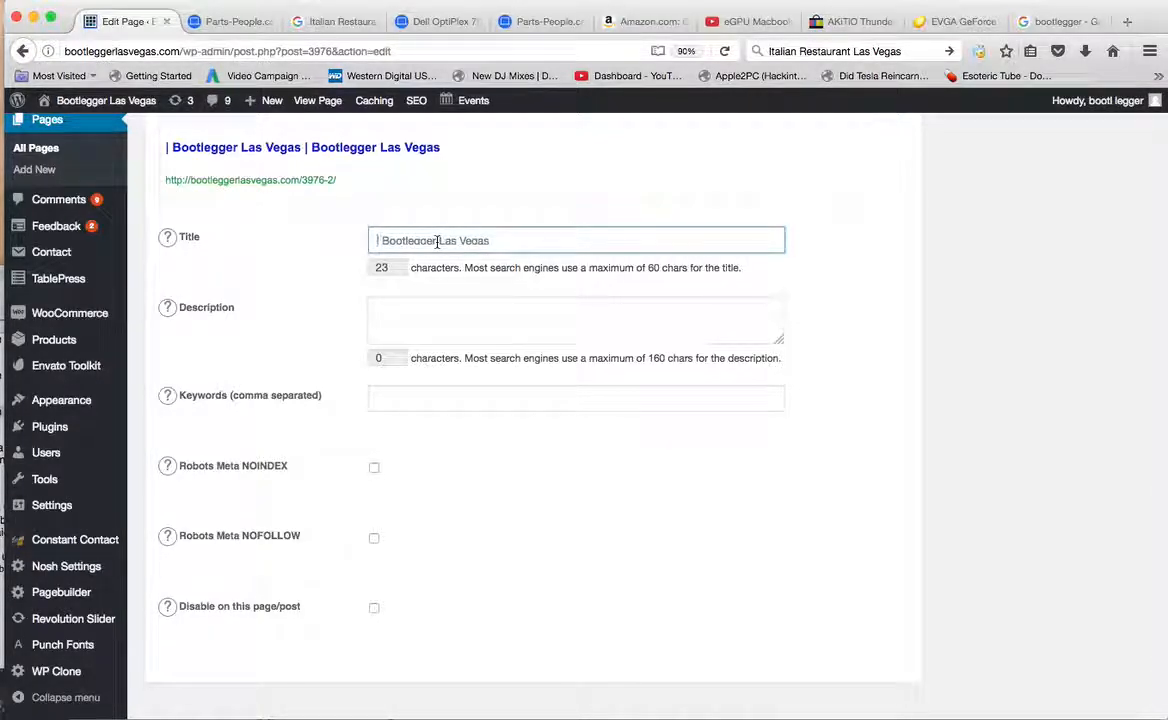
scroll(379, 181, up, 1)
scroll(379, 181, up, 1)
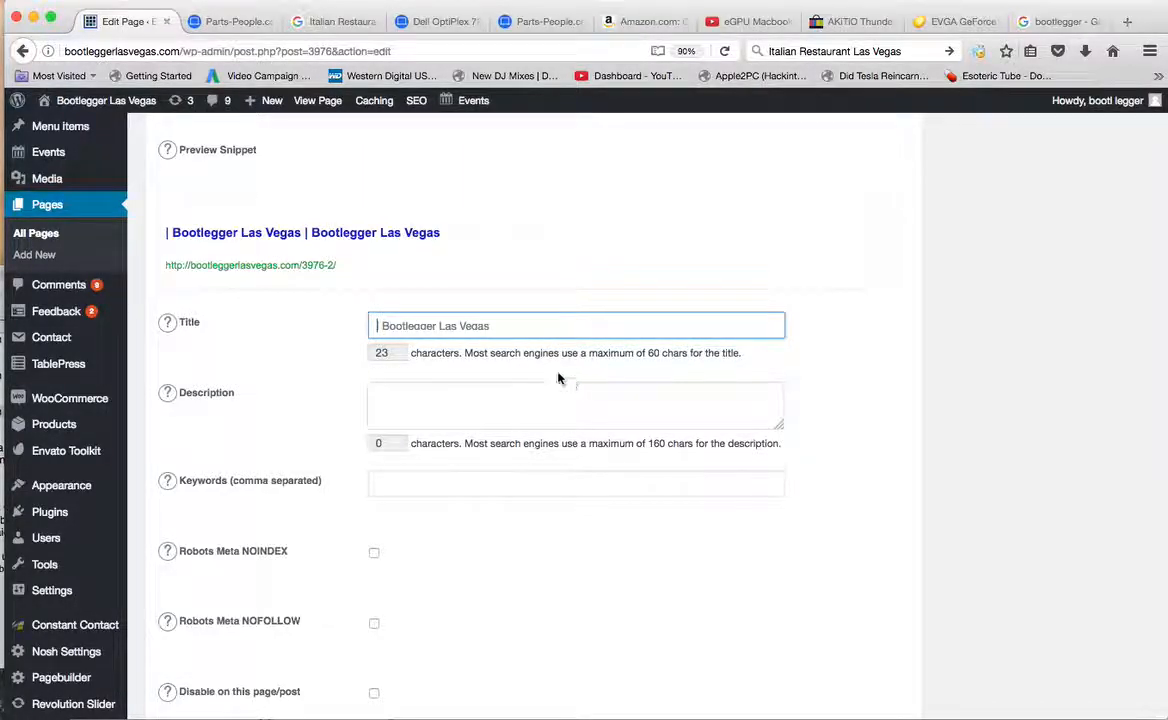
drag(658, 352, 648, 353)
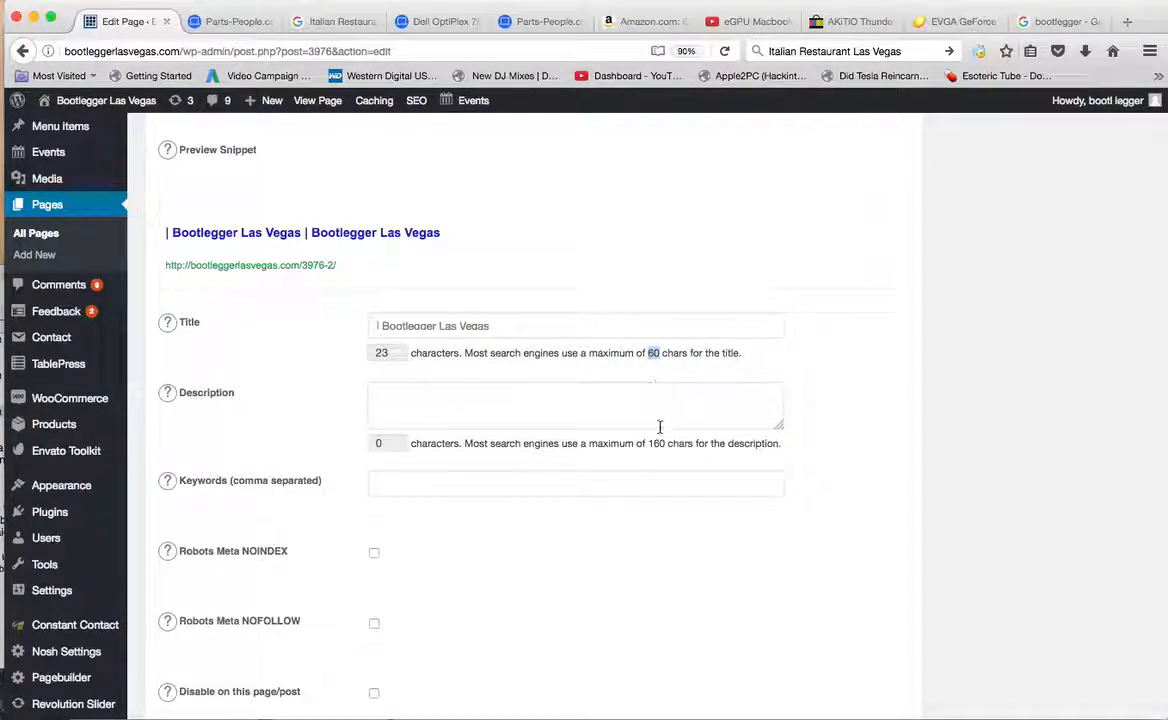
drag(666, 443, 650, 443)
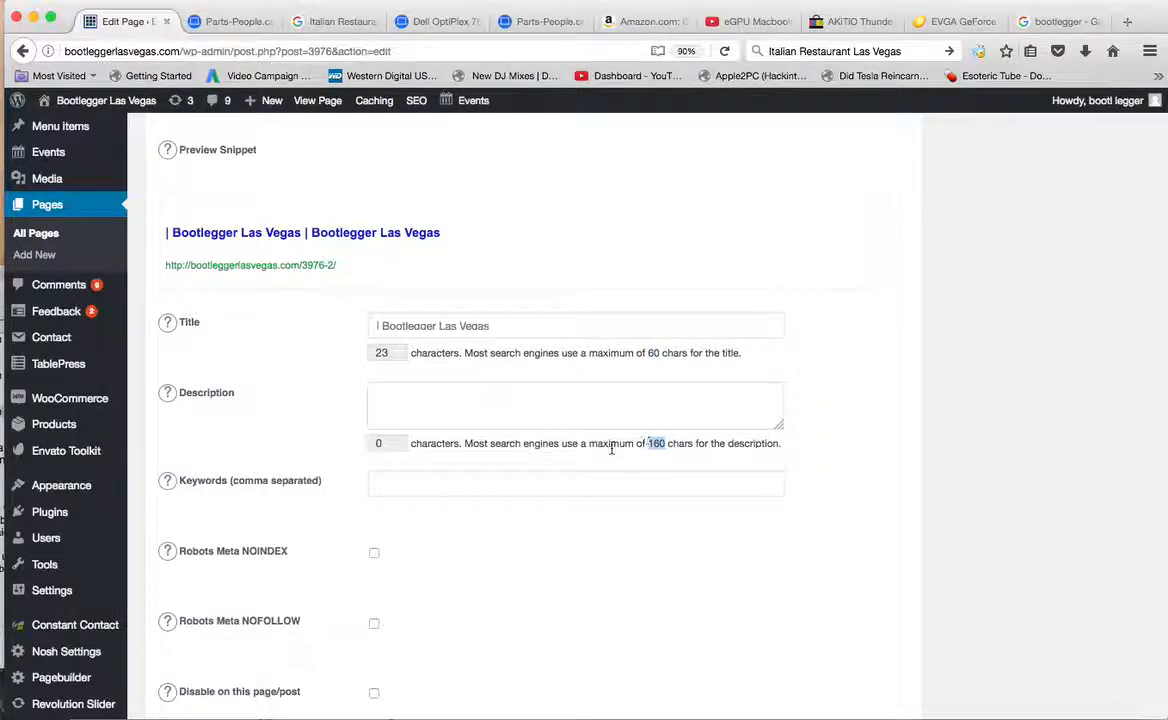
click(481, 482)
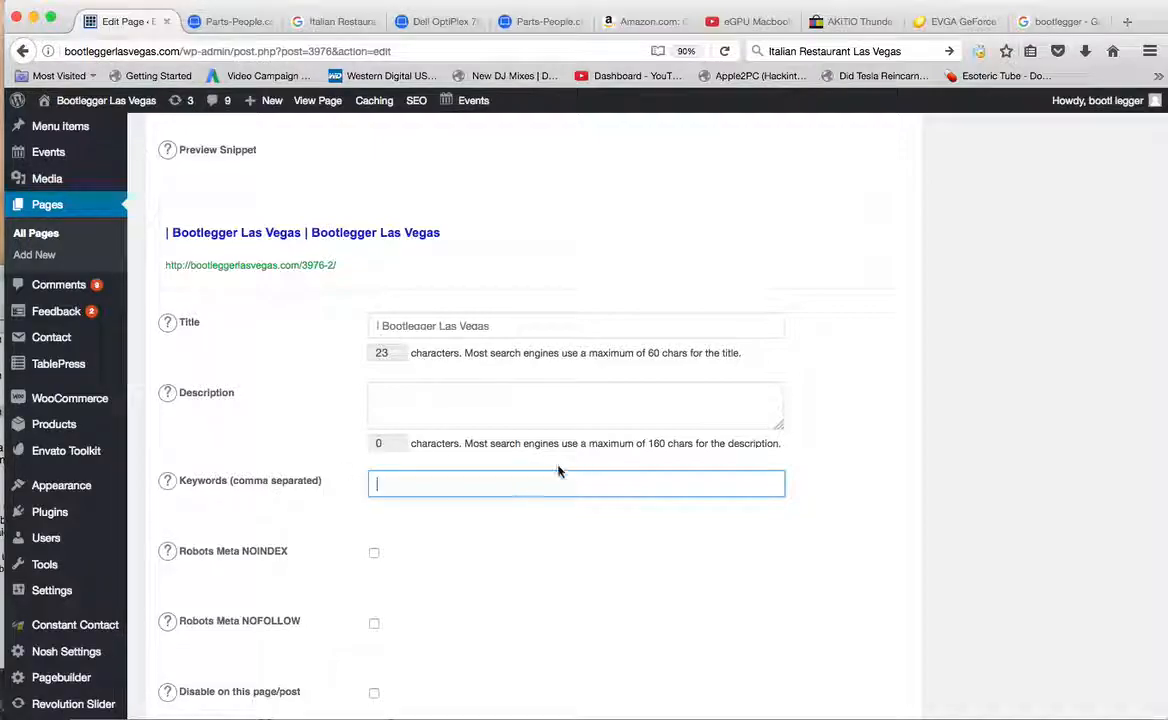
Fill the page's SEO description with the sample text "gvjvhjvhjvhjvhjvkjhvlkhvklvk...;vkhv".
click(420, 399)
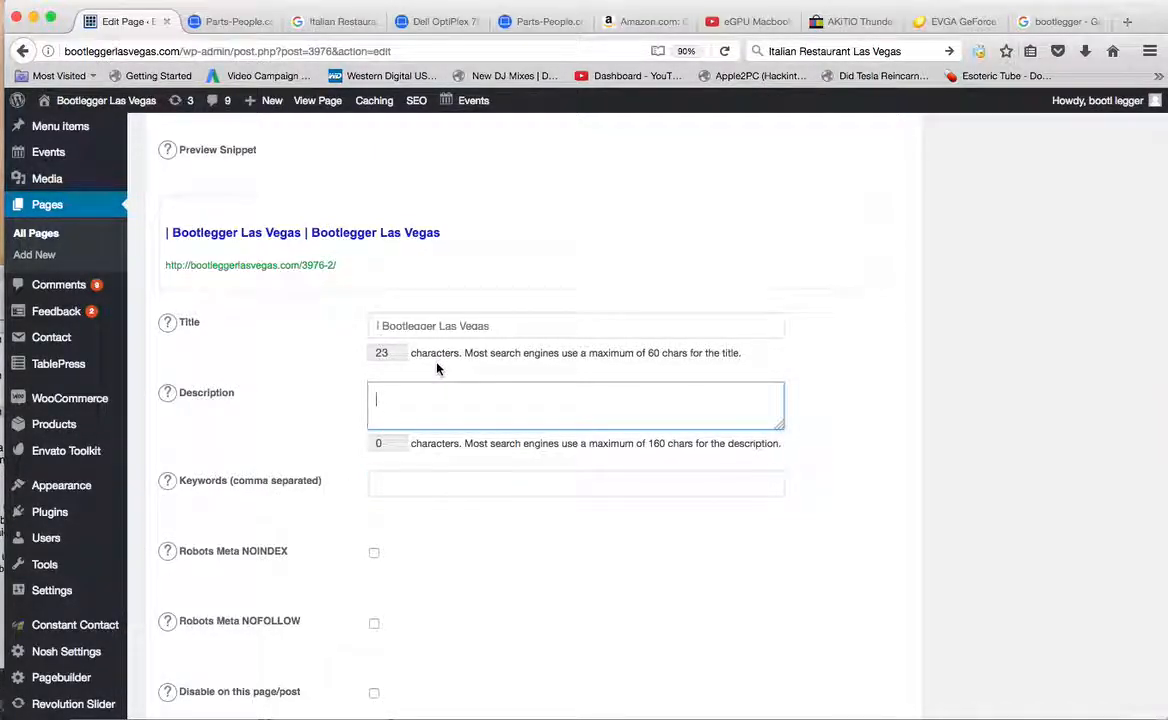
text(gvjvhjvhjvhjvhjvkjhvlkhvklvk;.;.)
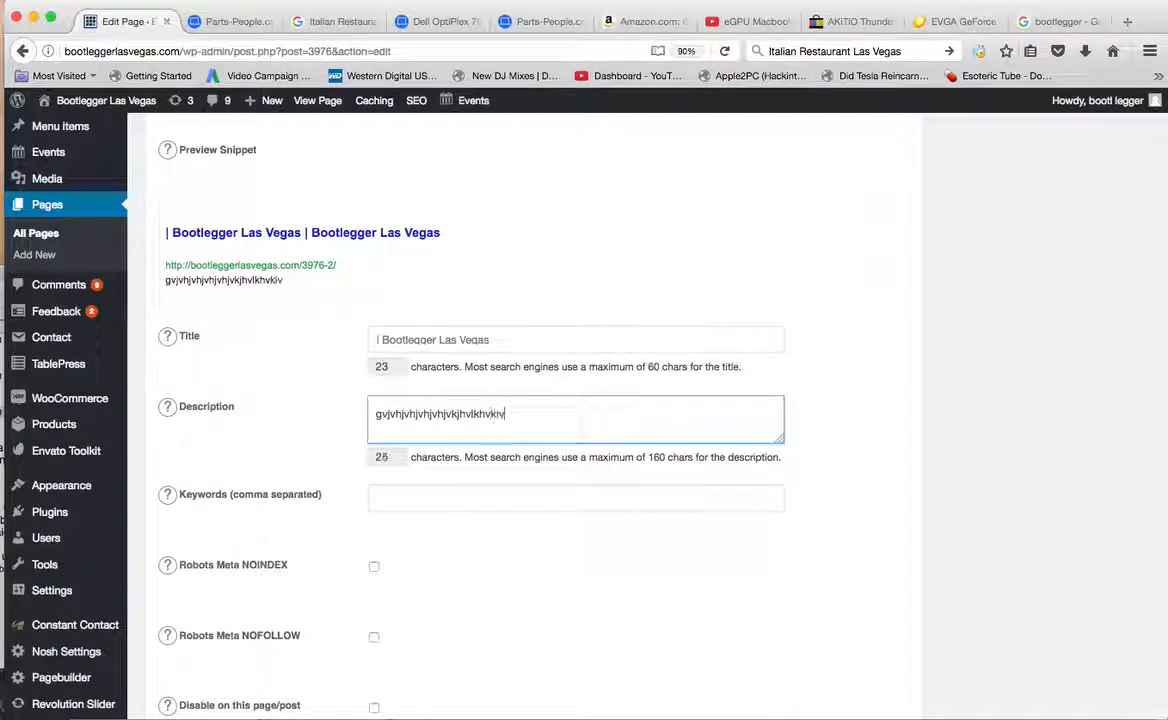
text(vkhv)
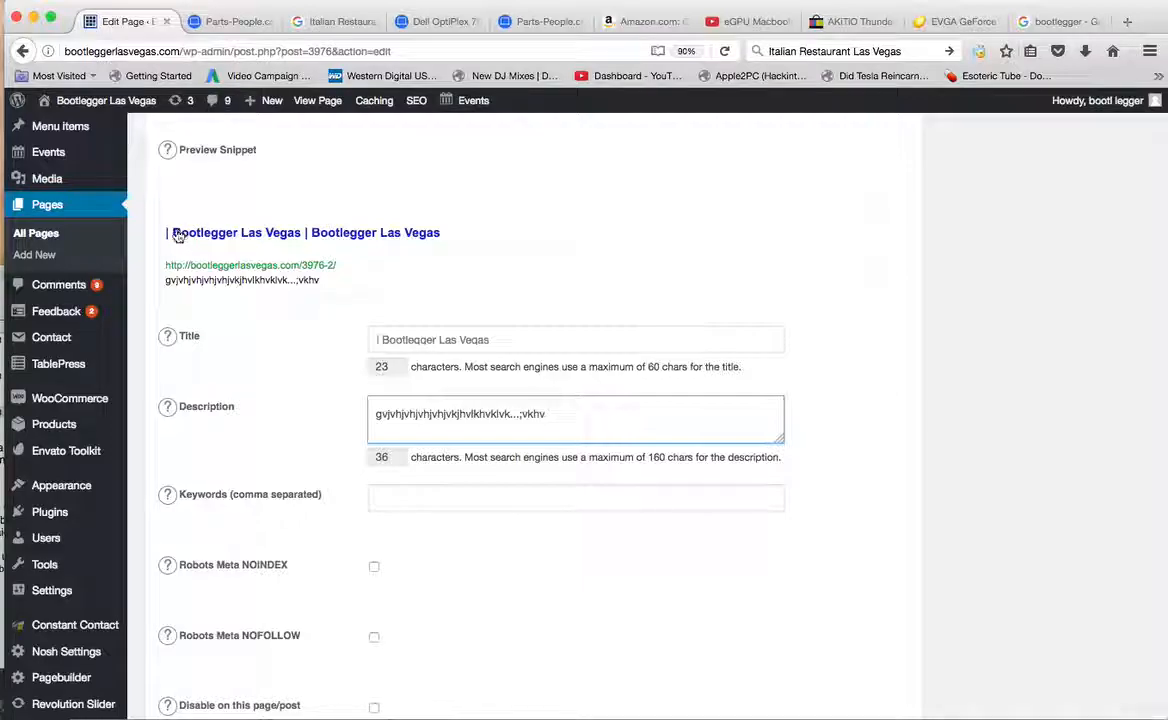
Set the page's SEO title to the sample text "kjbkjbkkjbkbkuukgugugugui".
click(503, 337)
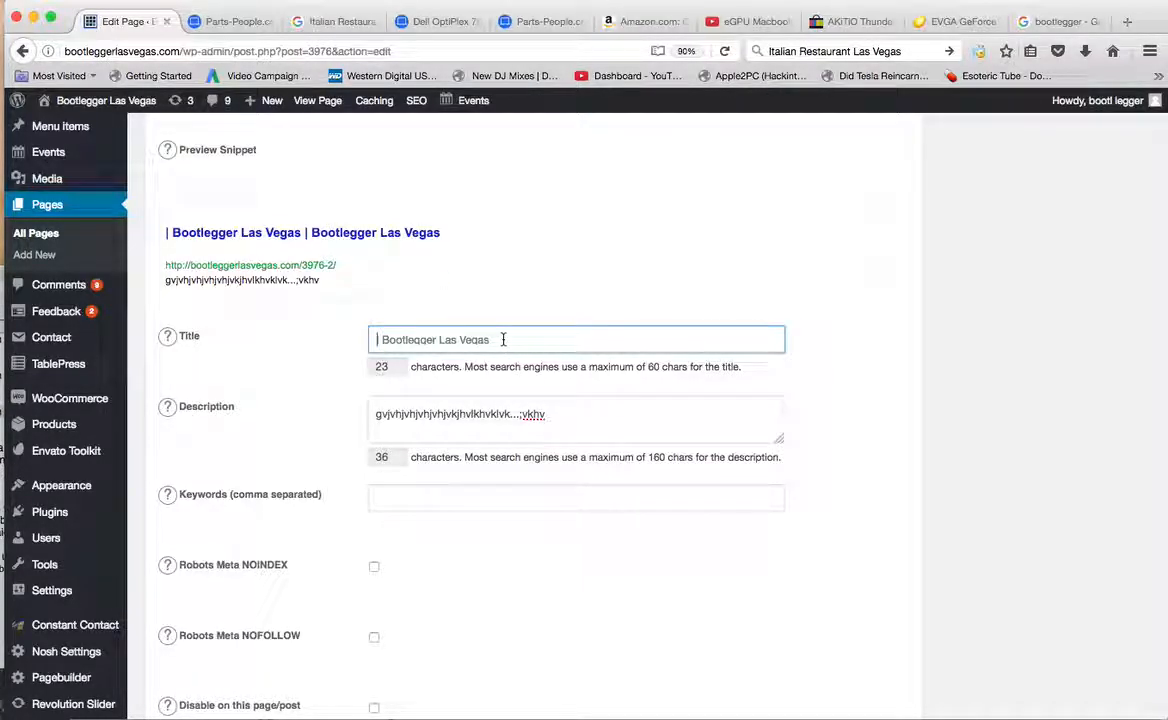
text(kjbkjbkkjbkbkuuk)
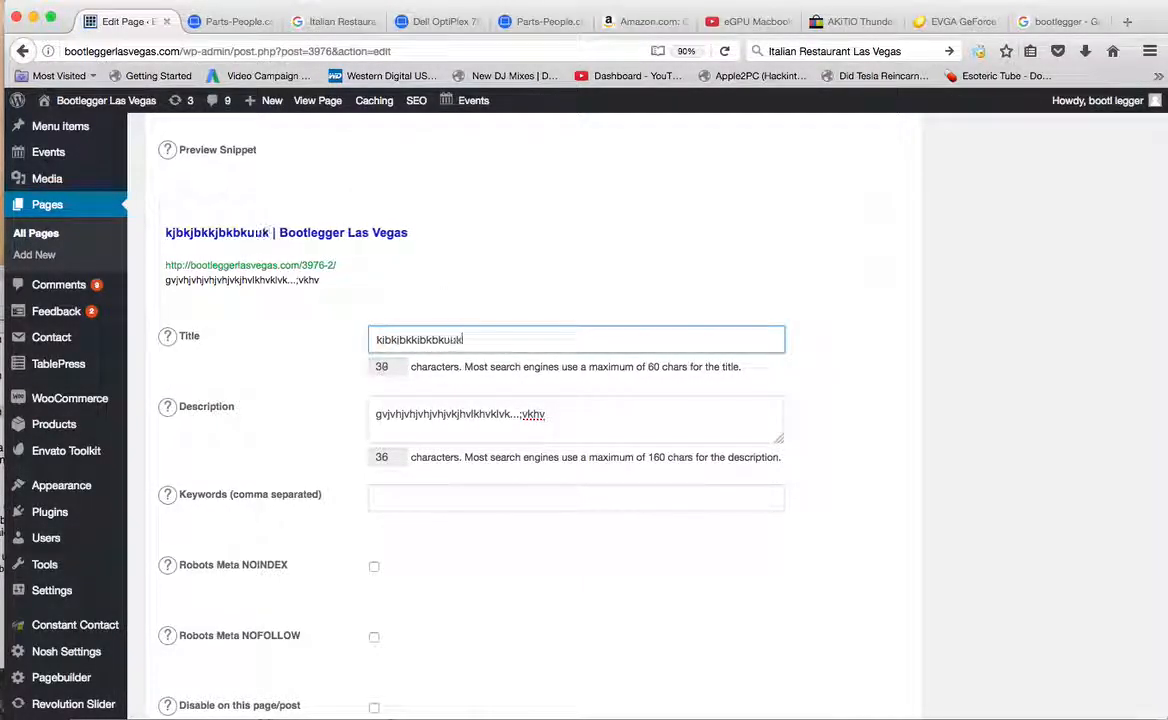
text(gugugugui)
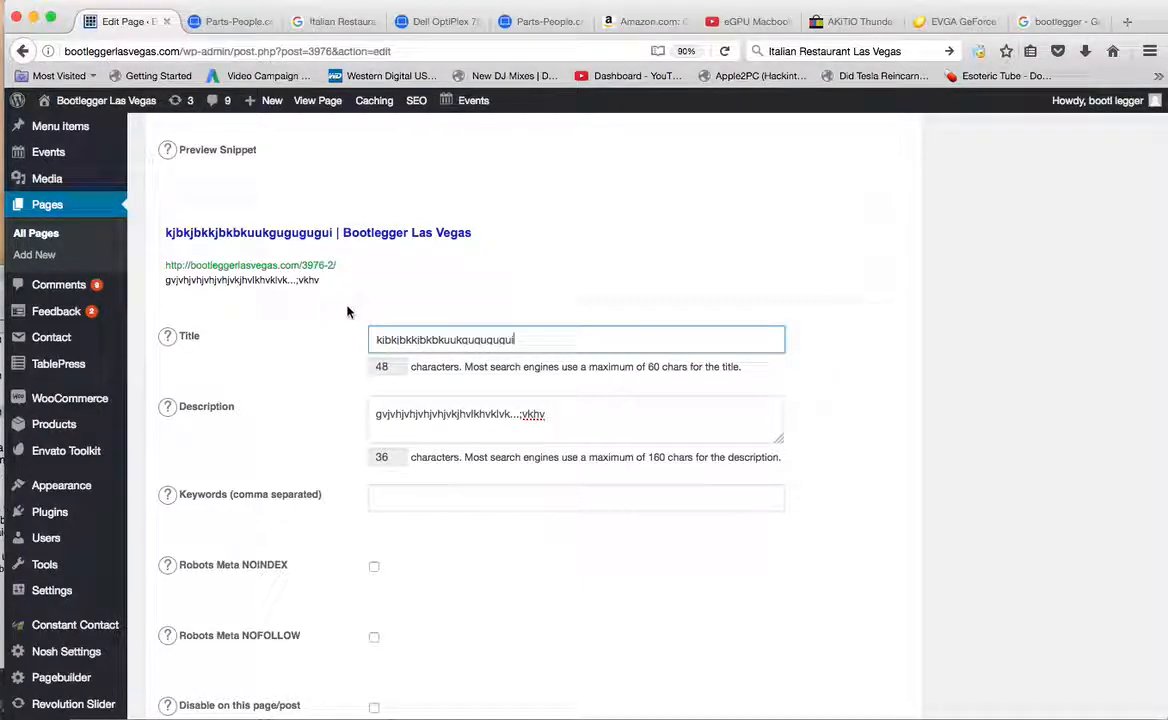
Highlight the sample text in the SEO description and the SEO title in turn.
drag(597, 410, 532, 386)
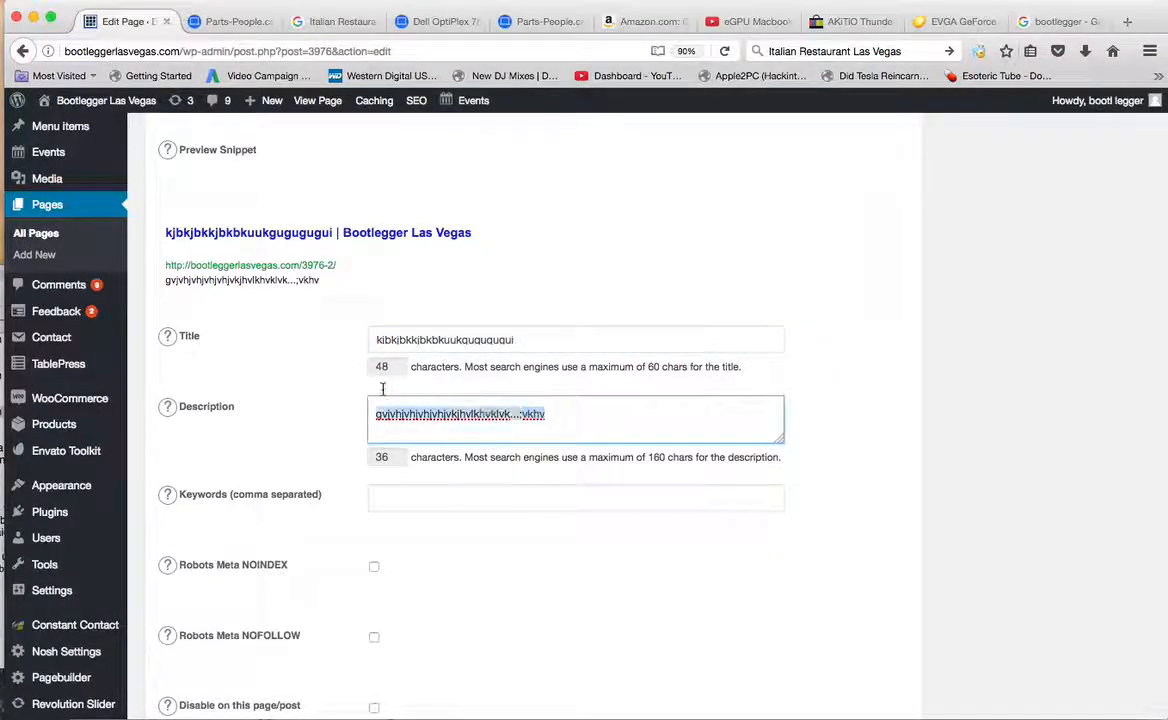
click(390, 492)
drag(626, 339, 316, 340)
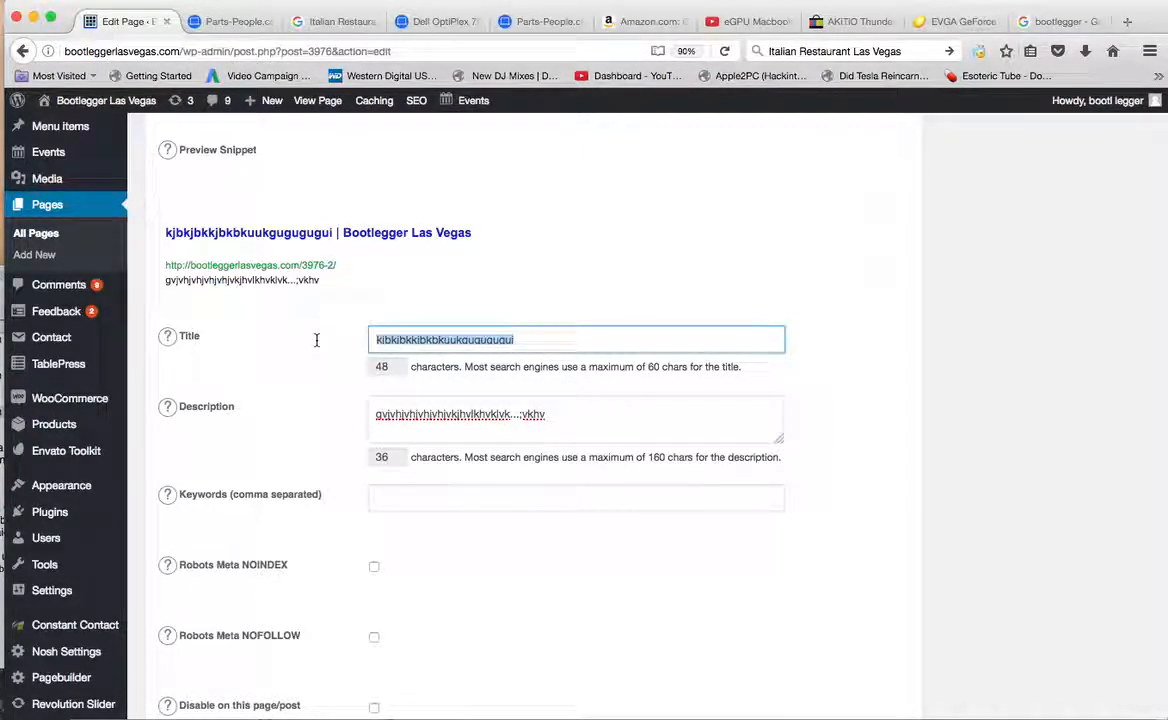
Review the page editor from the content area down to the All in One SEO Pack section and its preview snippet.
scroll(320, 330, up, 10)
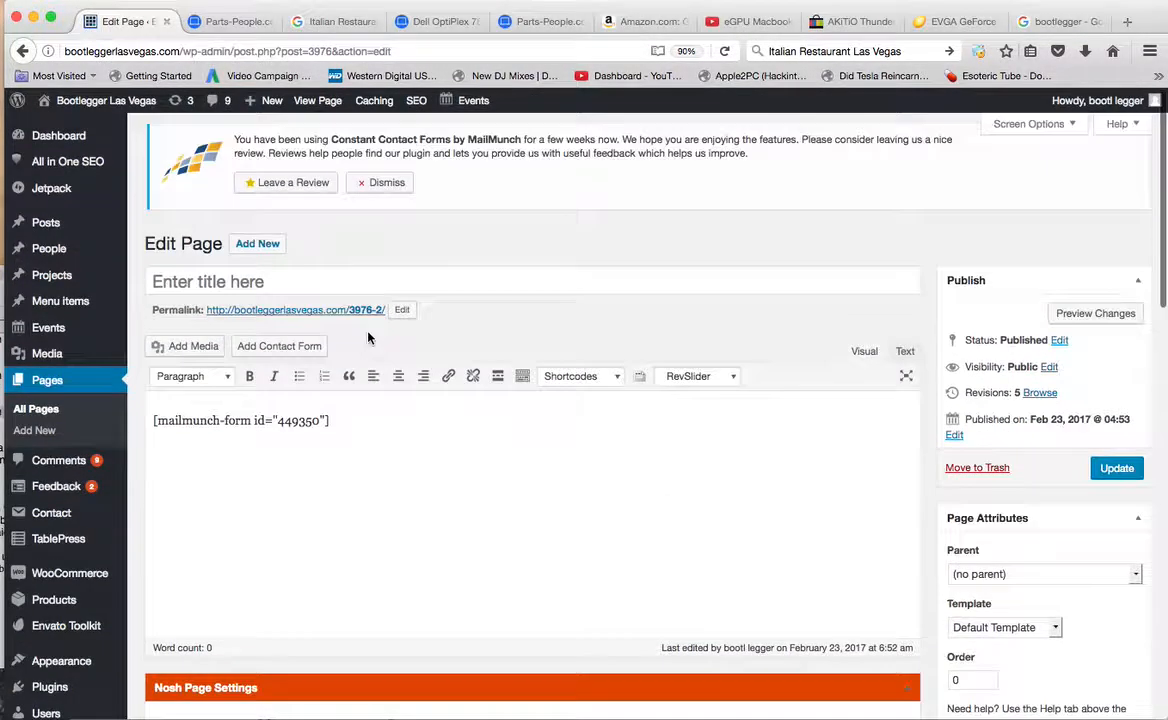
scroll(386, 483, down, 8)
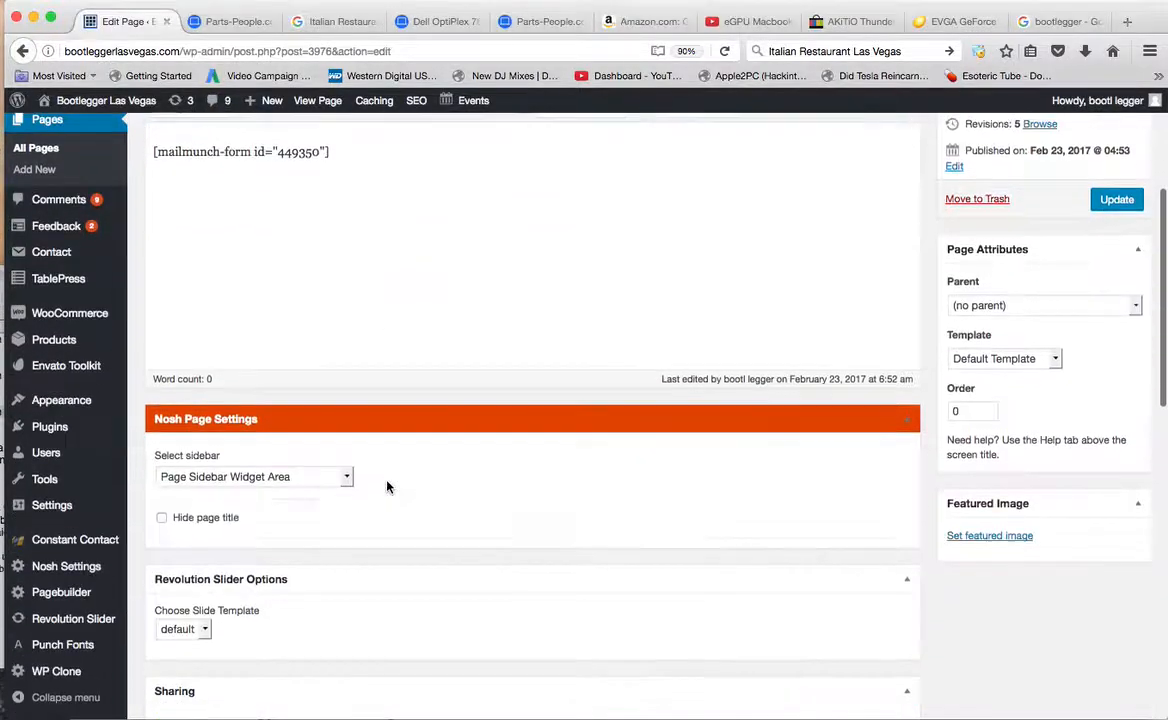
scroll(381, 556, down, 3)
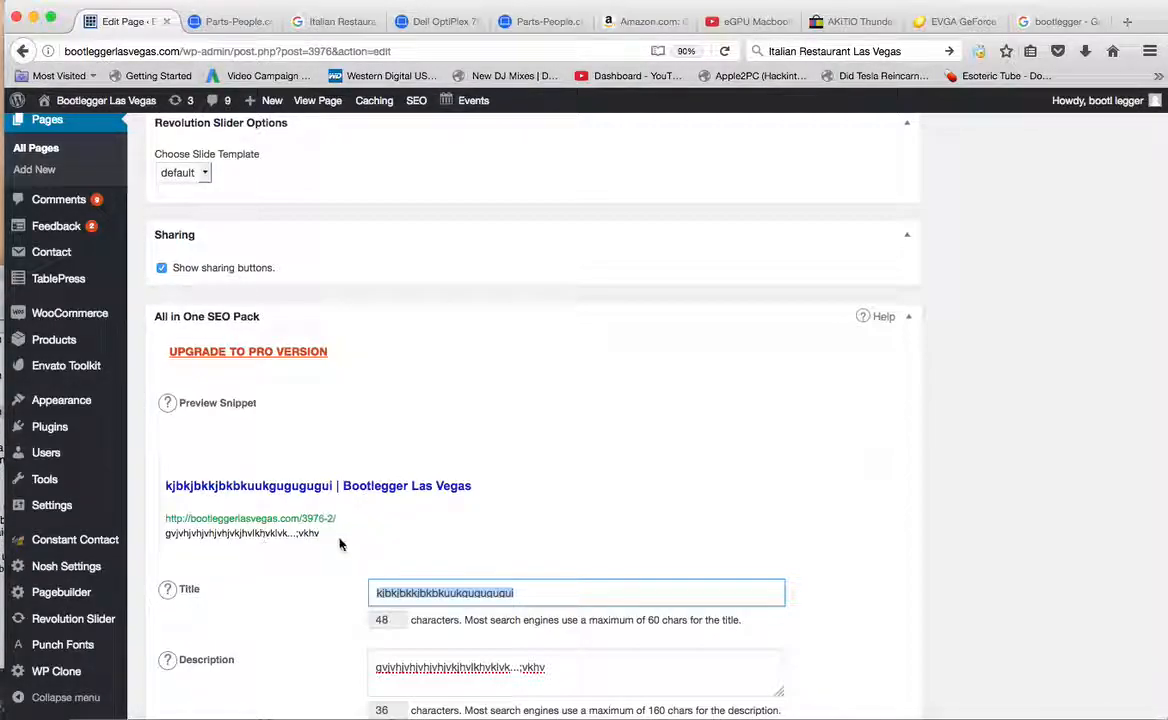
scroll(568, 508, up, 20)
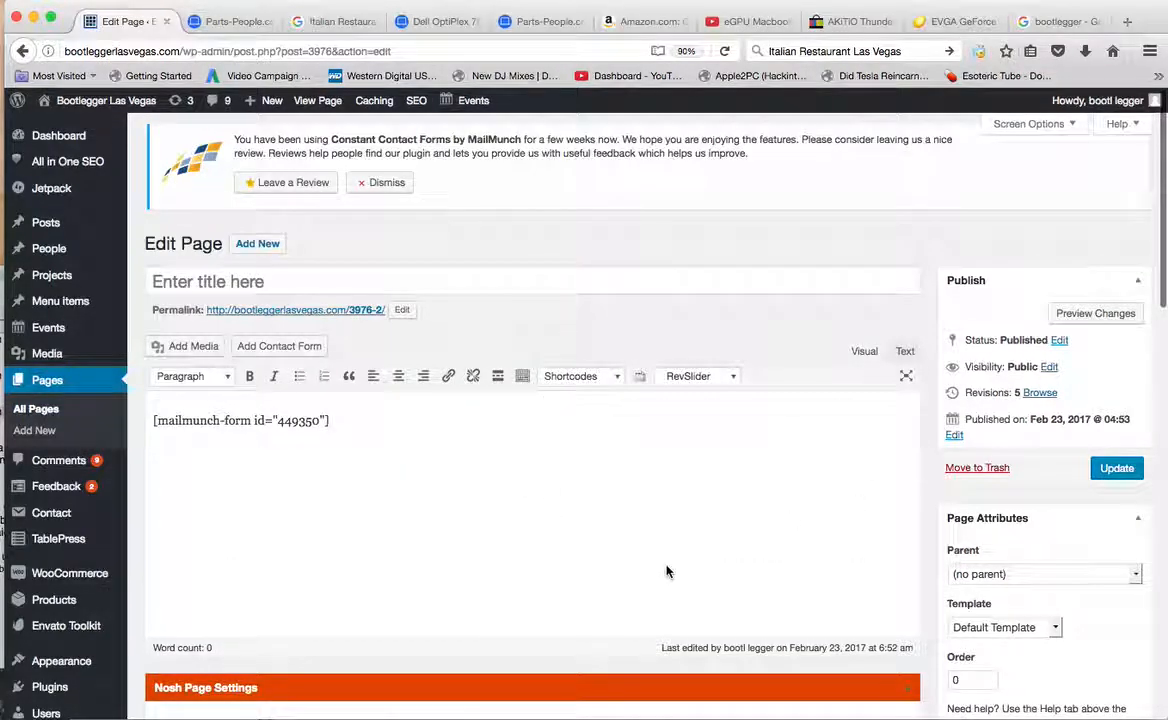
scroll(665, 568, down, 15)
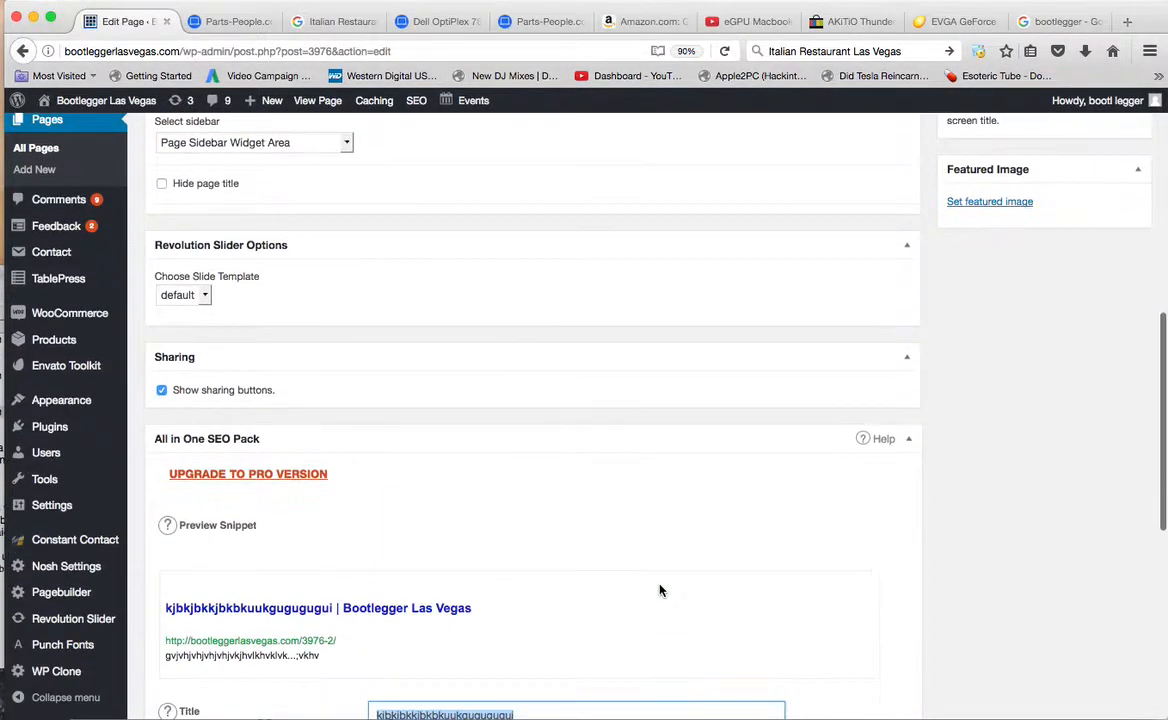
scroll(480, 480, down, 3)
scroll(300, 376, up, 5)
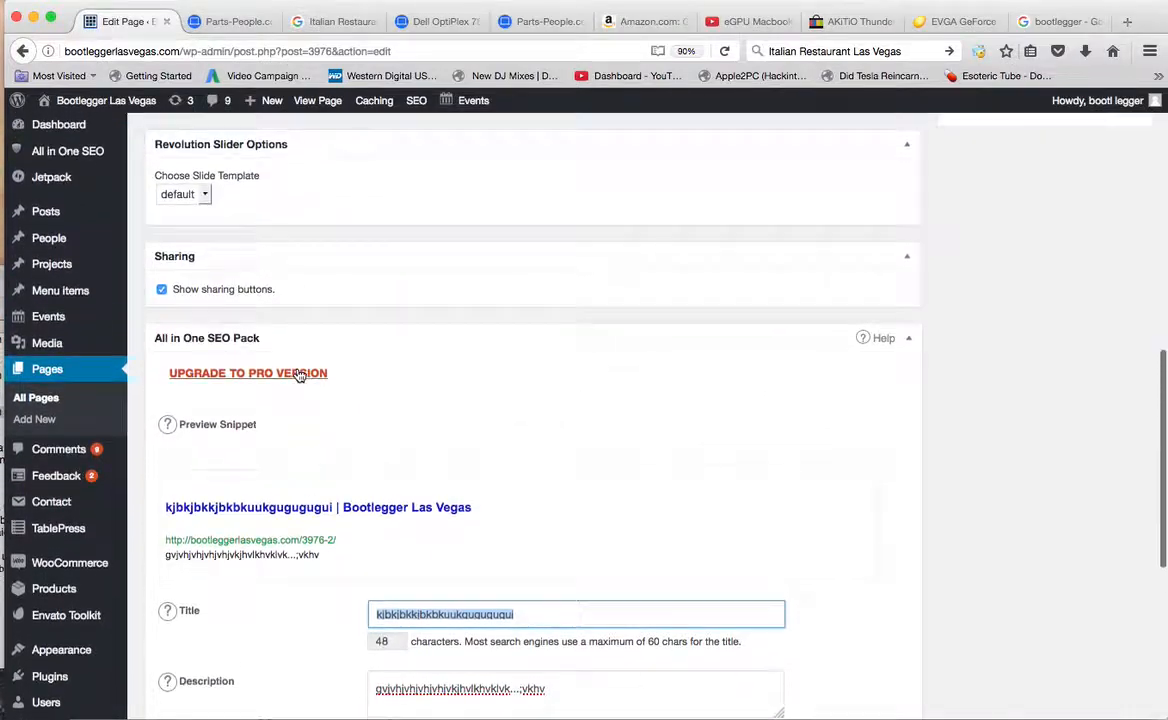
Return to the list of all pages and open the Bootlegger Awards page's SEO title, description and keywords for inline editing.
click(46, 372)
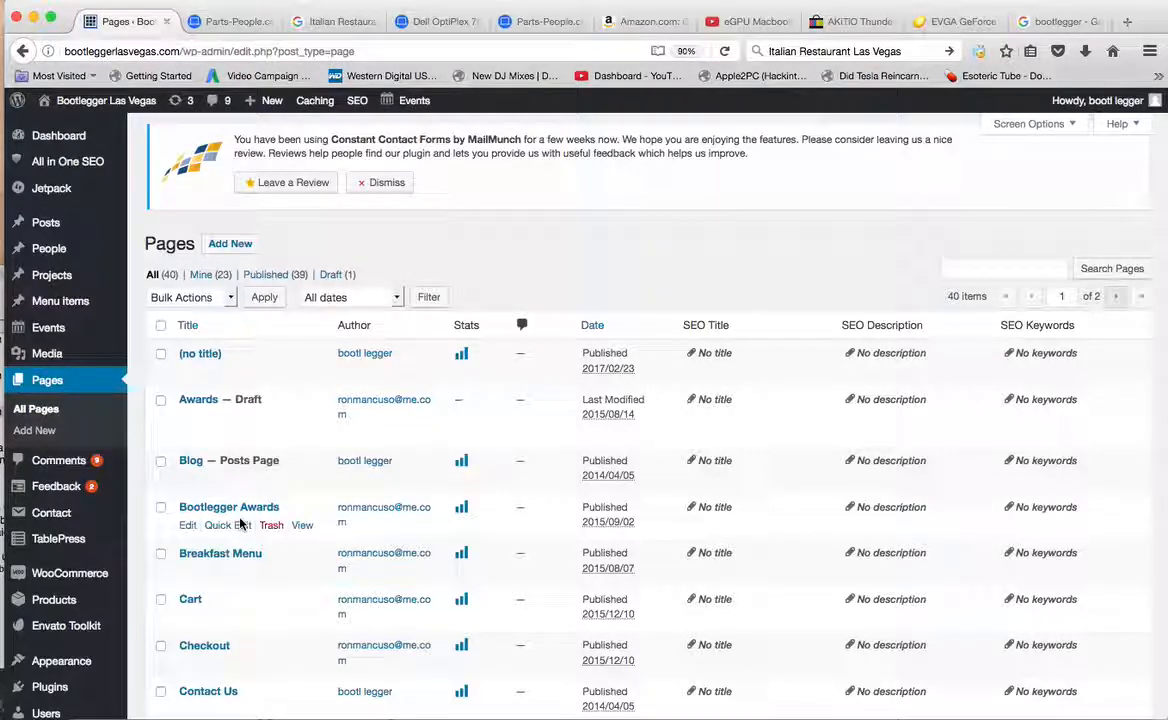
scroll(262, 515, down, 3)
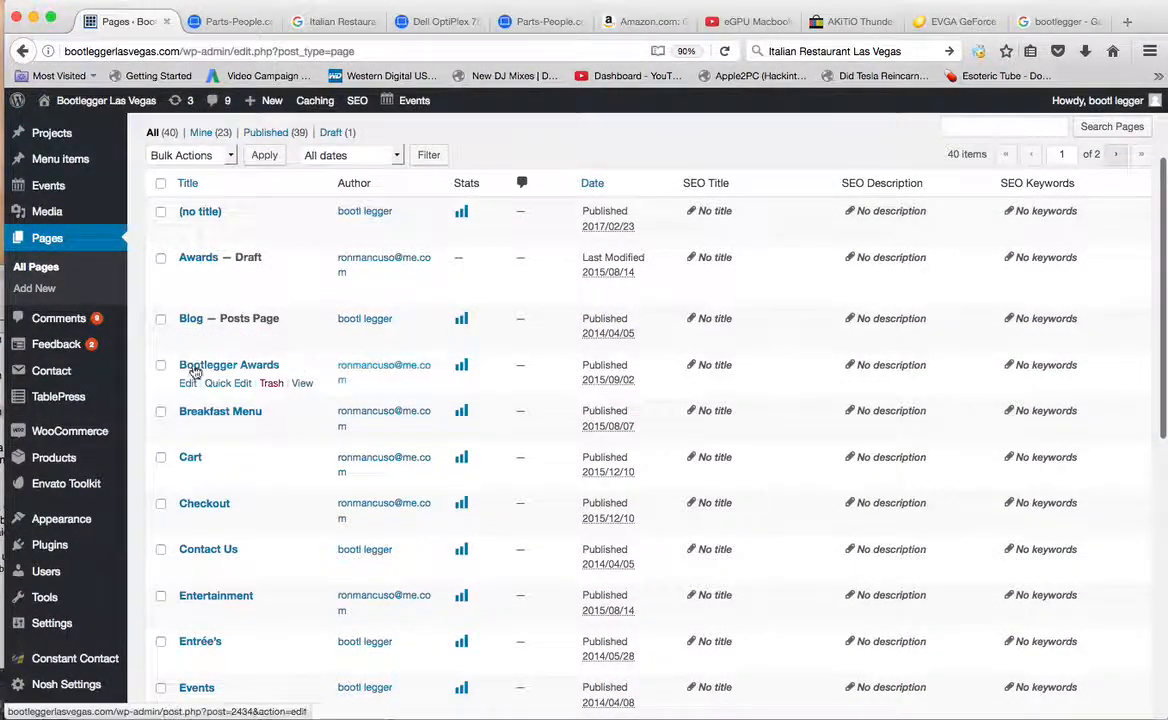
click(692, 366)
click(705, 374)
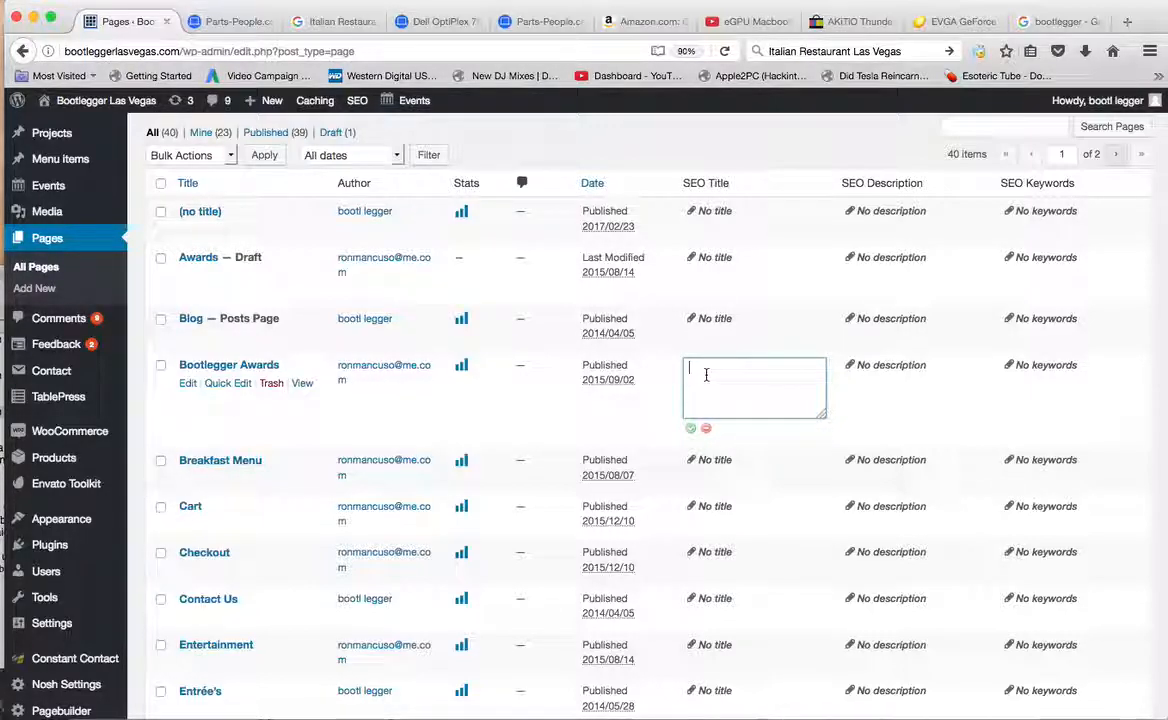
click(855, 367)
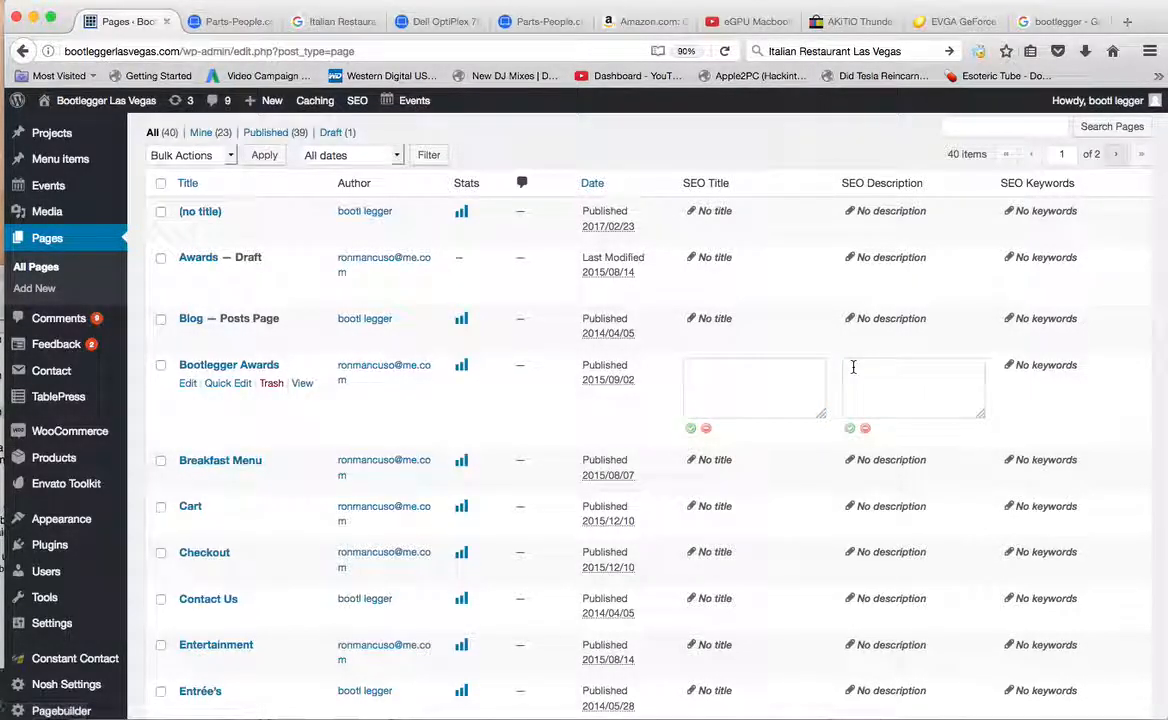
click(1010, 367)
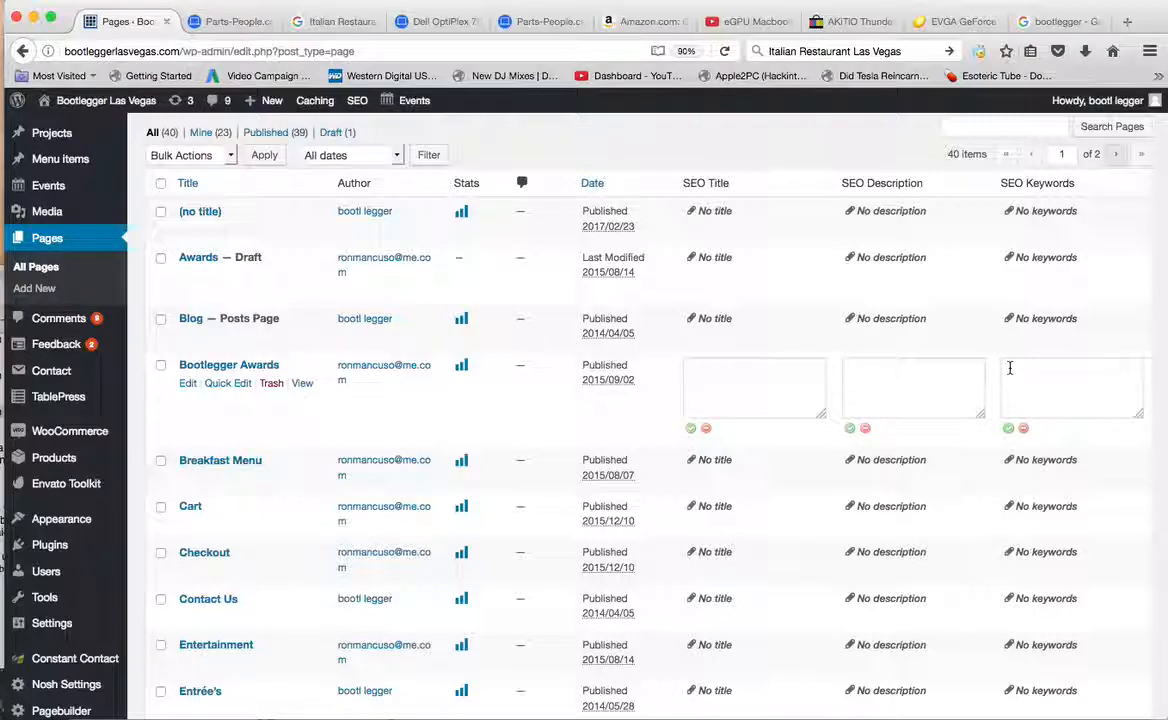
Go through the inline SEO title, description and keywords boxes of the Bootlegger Awards page in turn.
click(719, 383)
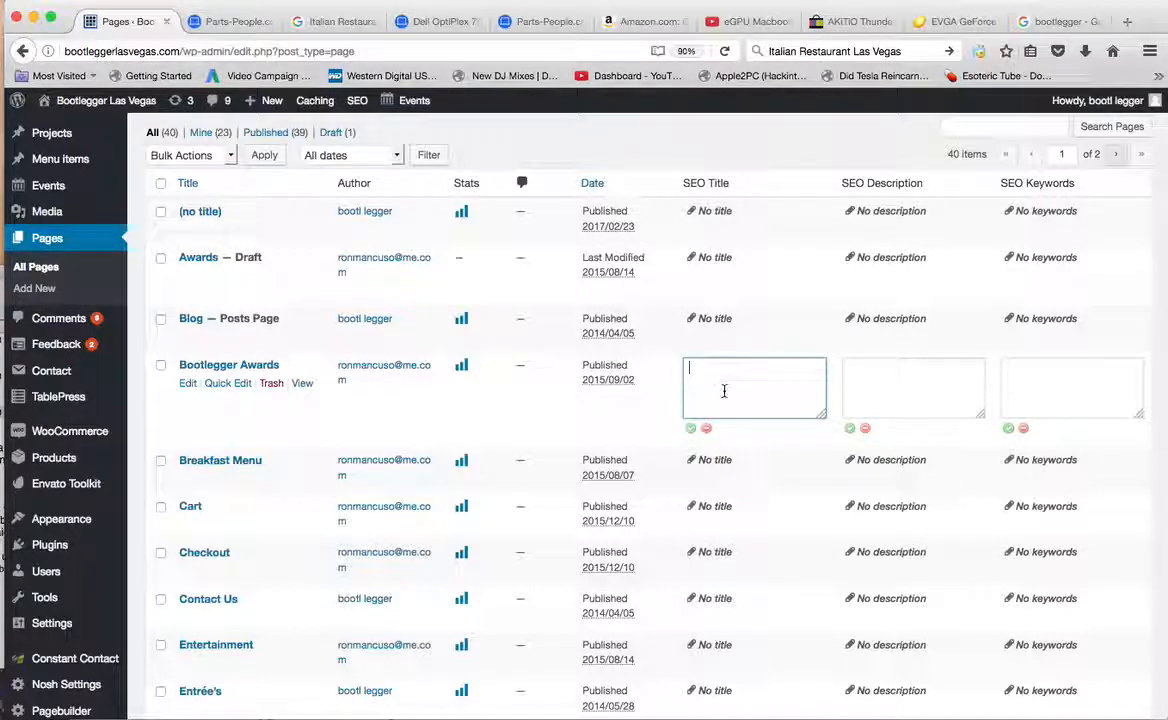
click(860, 397)
click(1017, 380)
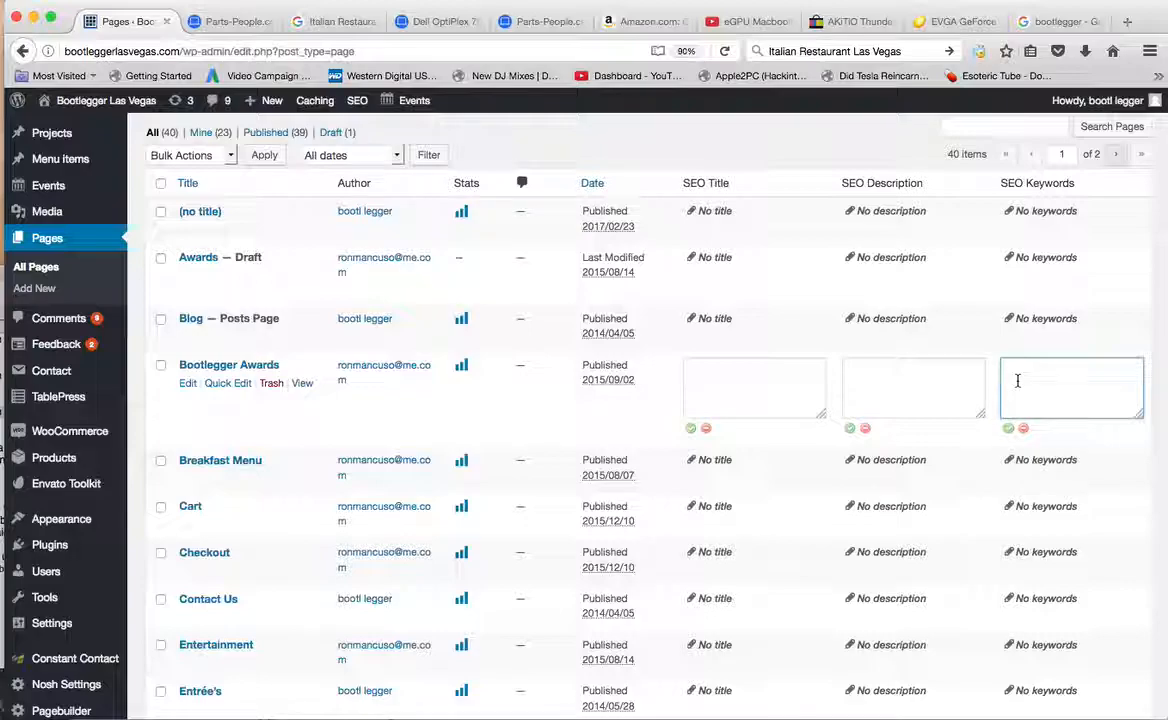
click(706, 384)
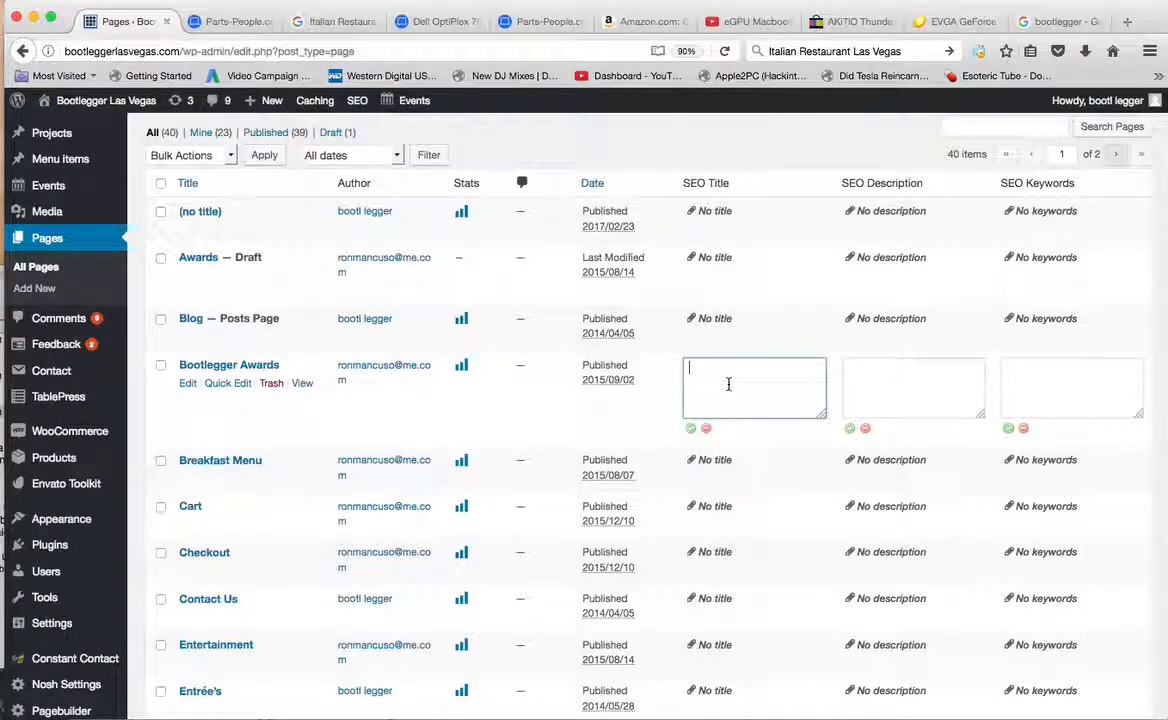
click(878, 390)
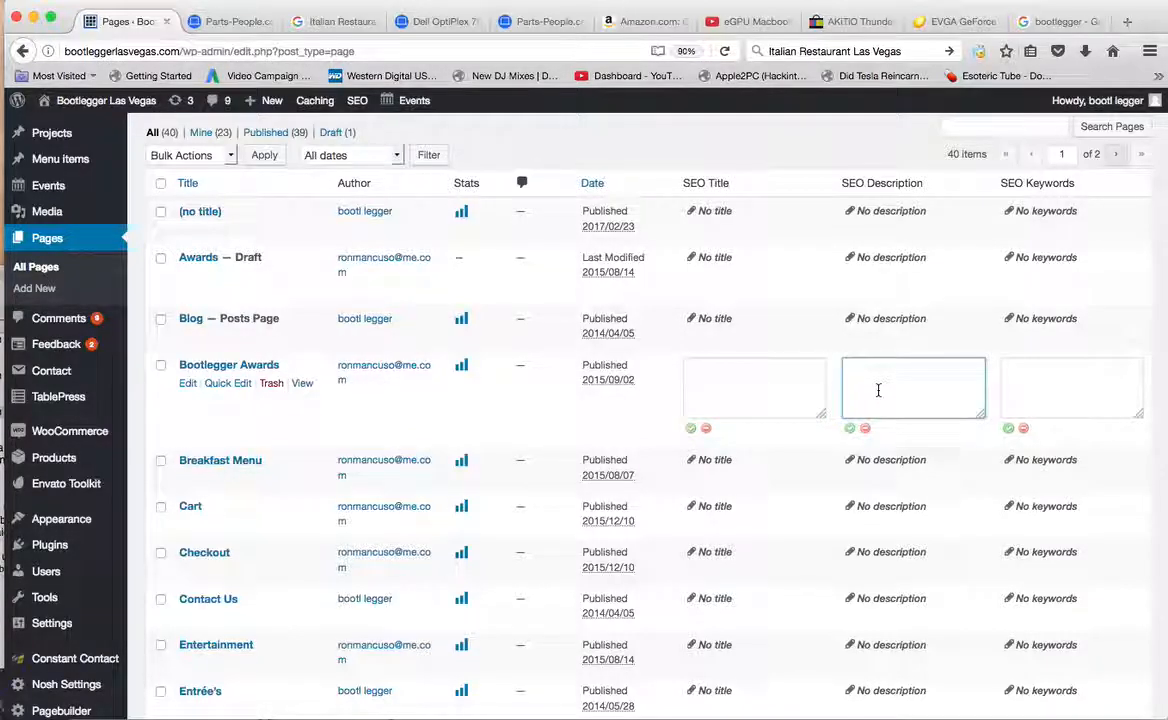
Open the Bootlegger Awards page in the full editor and examine its SEO title, description and keywords fields.
click(187, 386)
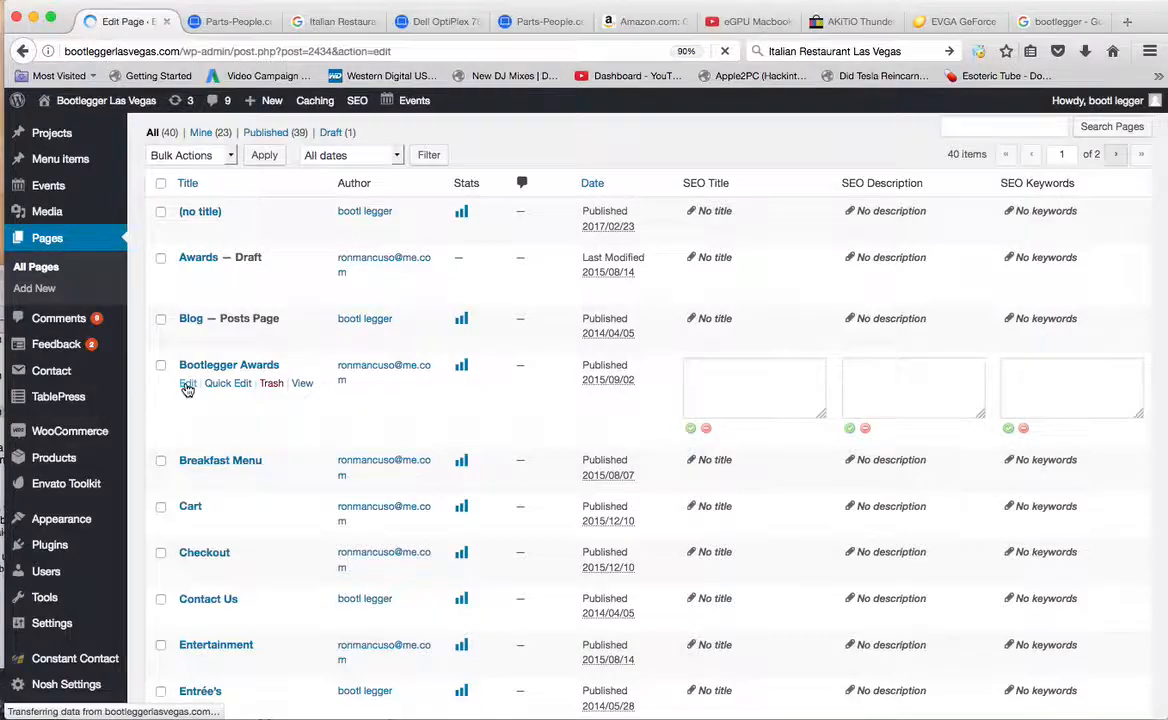
scroll(328, 499, down, 10)
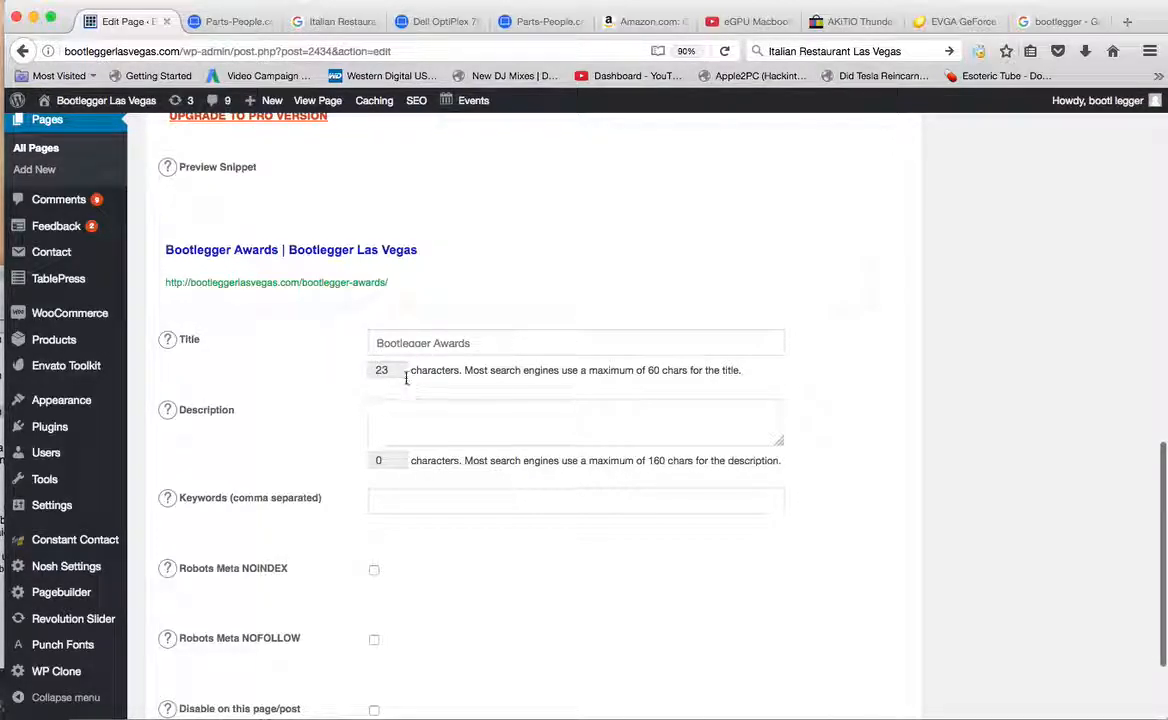
click(485, 342)
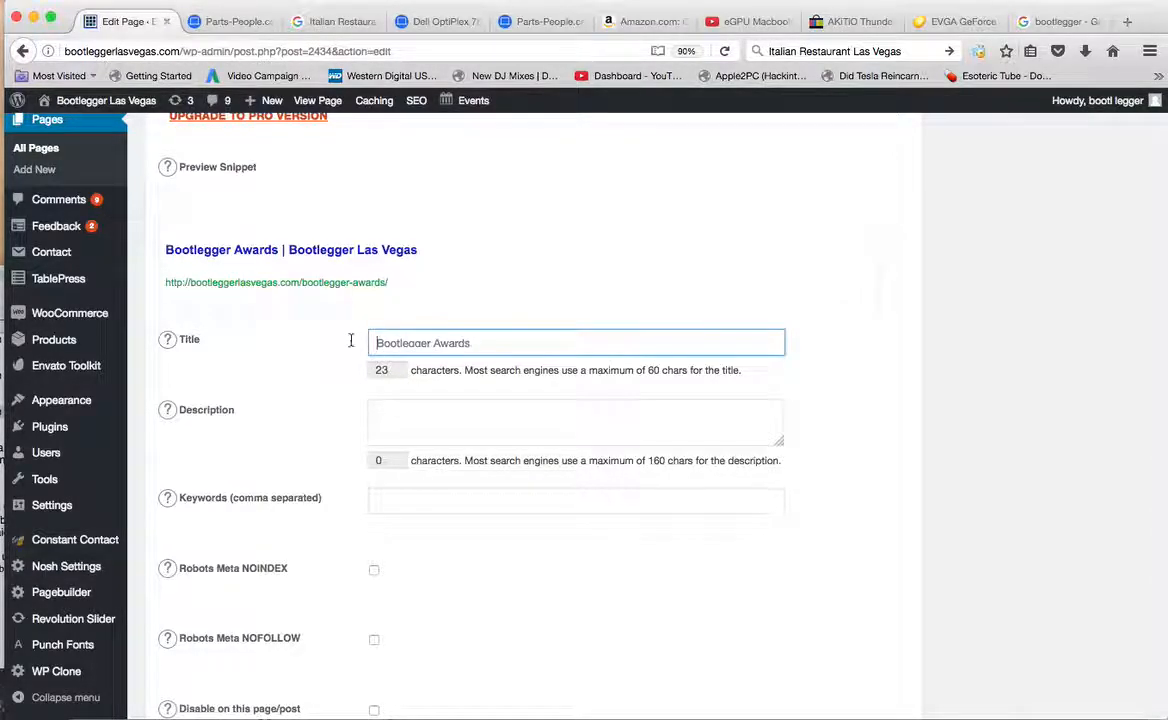
click(380, 342)
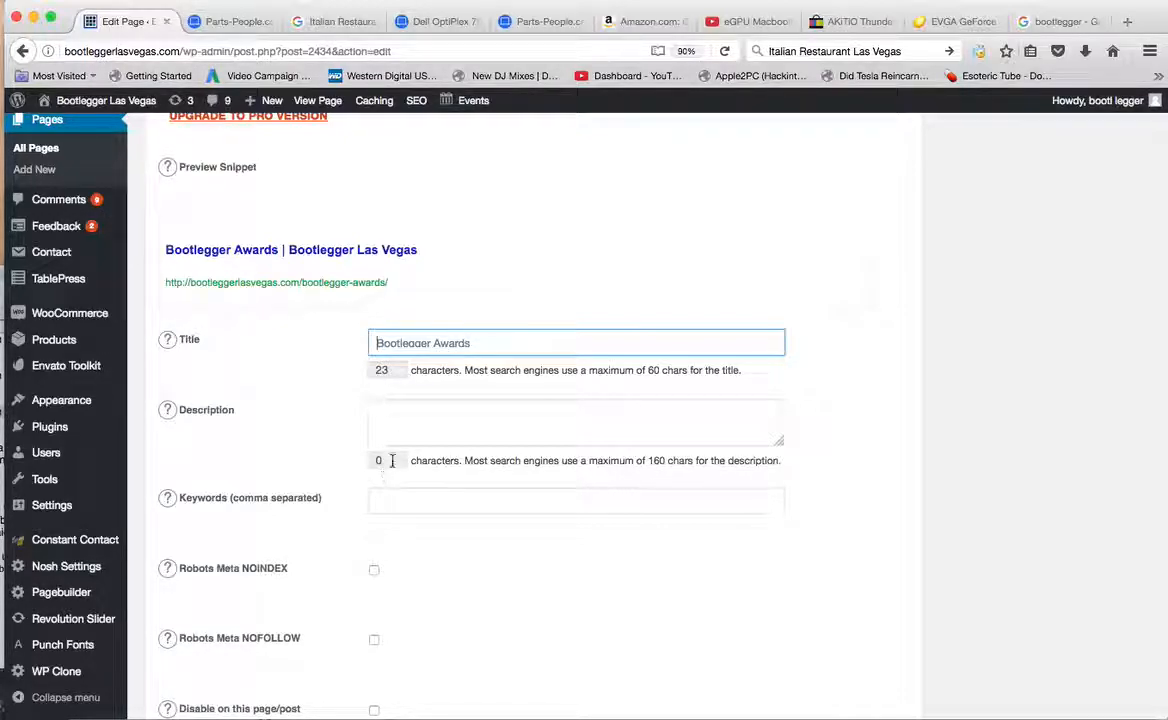
click(403, 425)
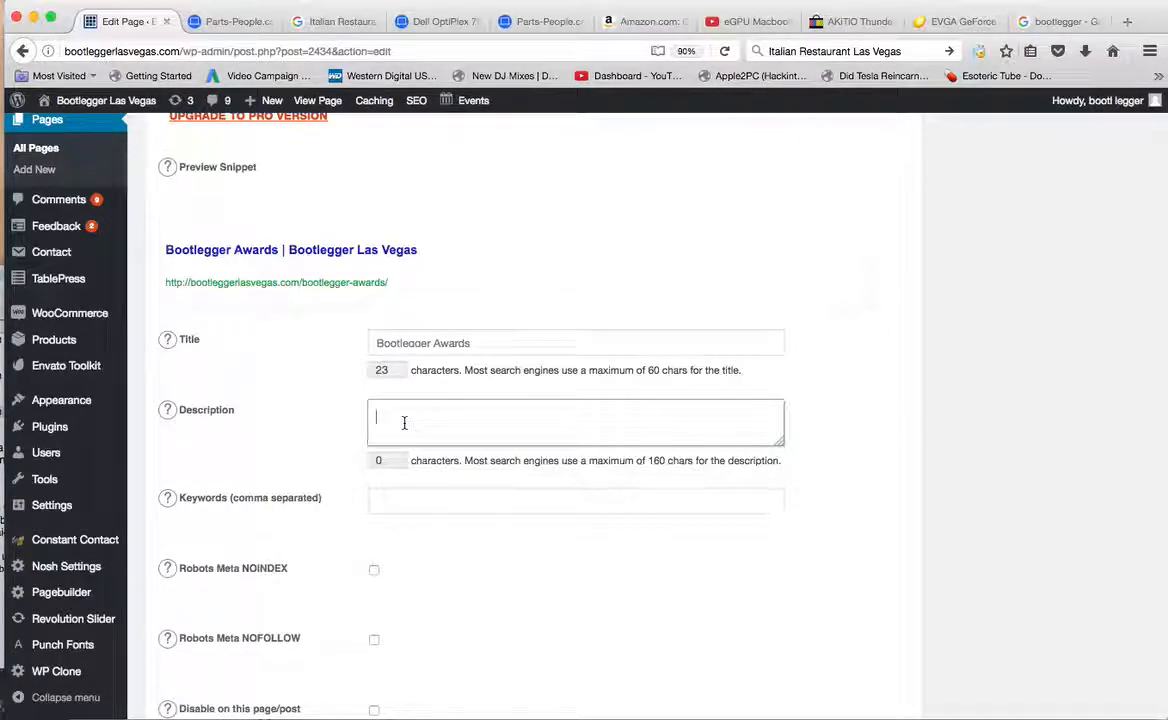
click(407, 503)
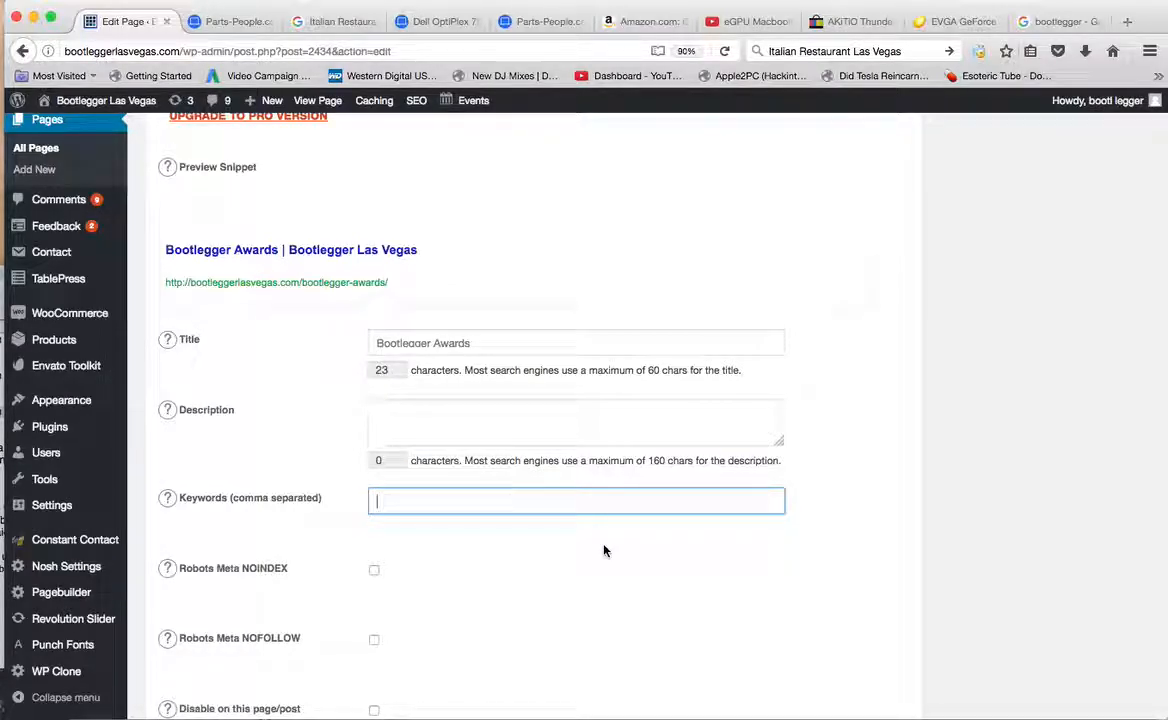
scroll(604, 551, up, 15)
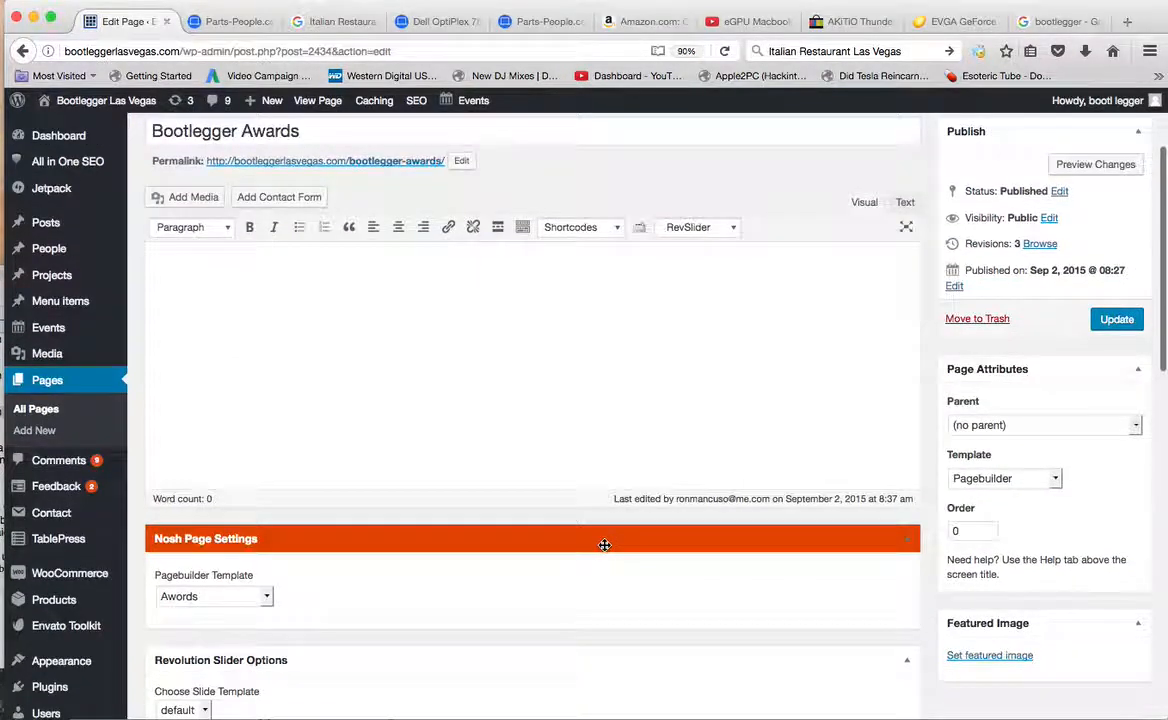
scroll(534, 543, down, 15)
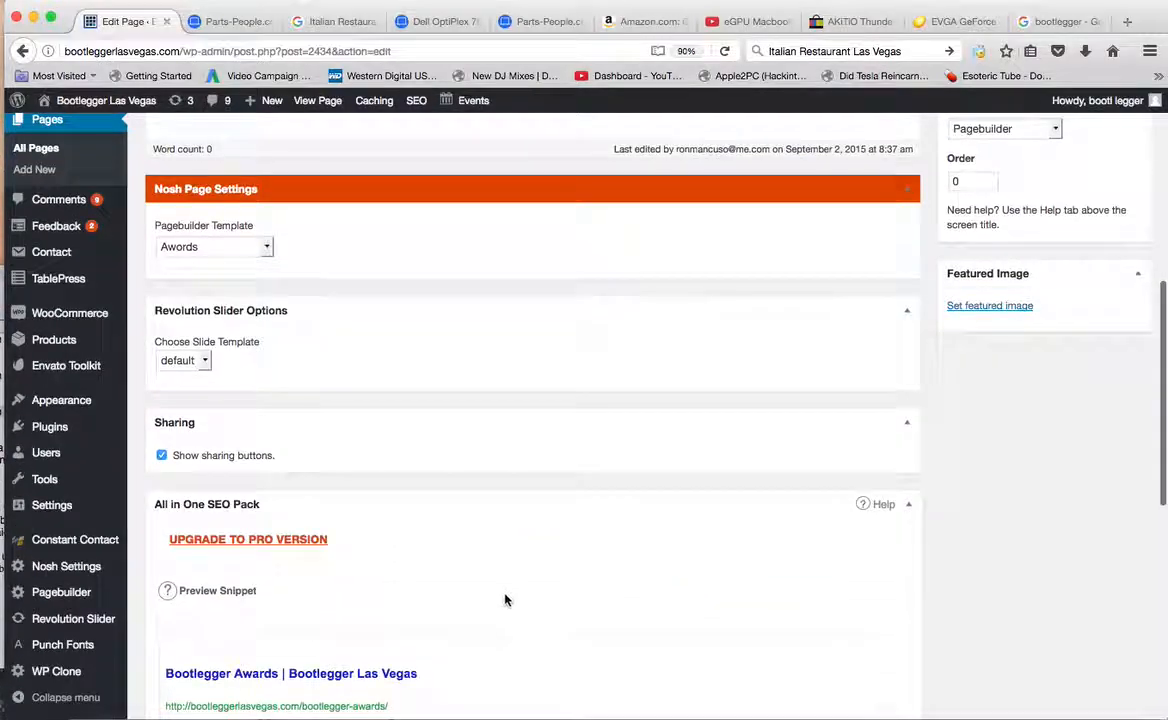
scroll(508, 600, down, 1)
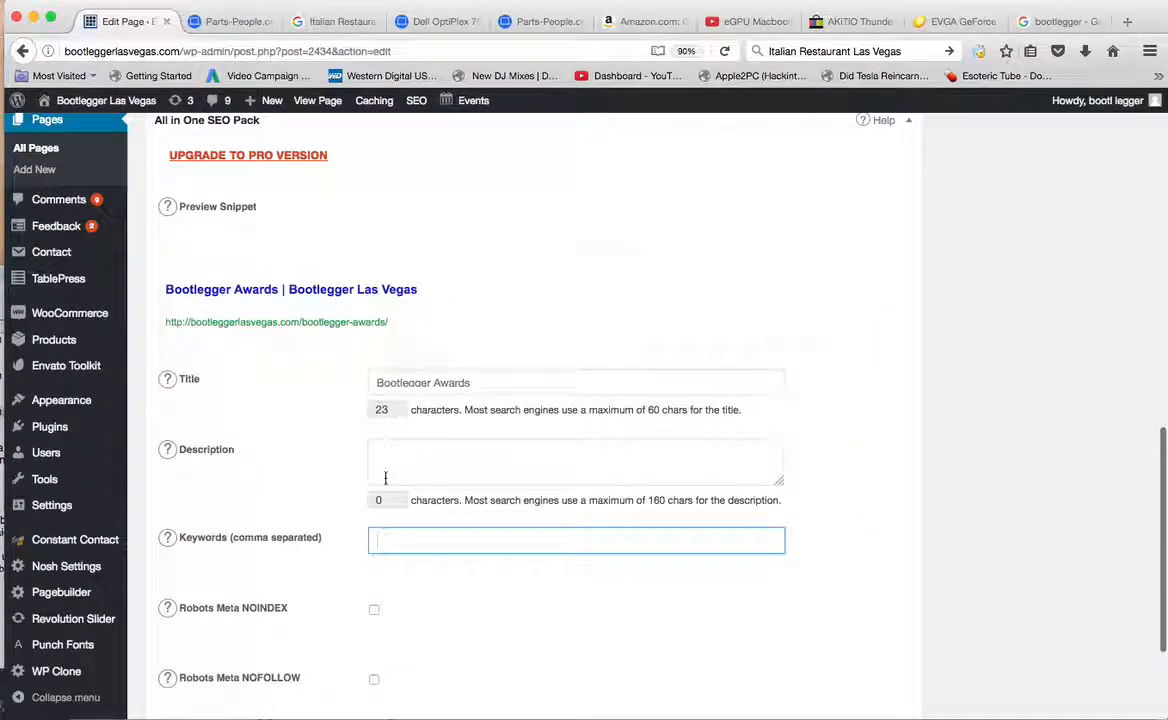
scroll(413, 512, up, 8)
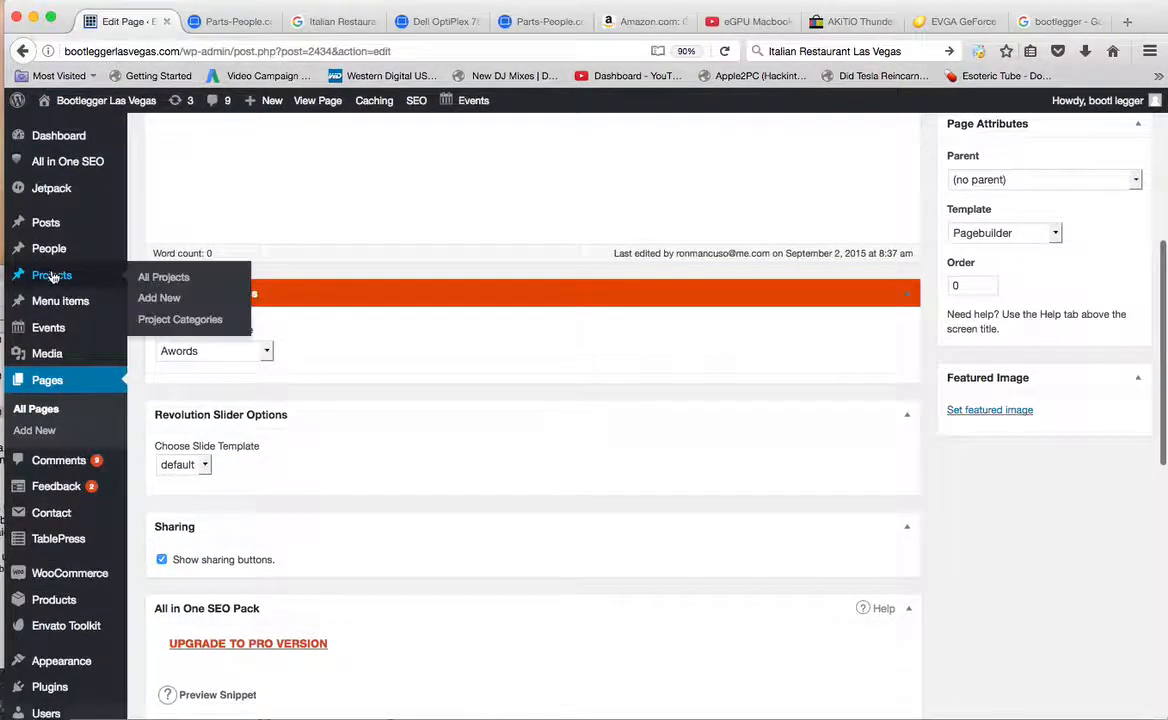
Open the Las Vegas Wedding Chamber post from the posts list for editing and examine its All in One SEO Pack fields and post settings.
click(48, 232)
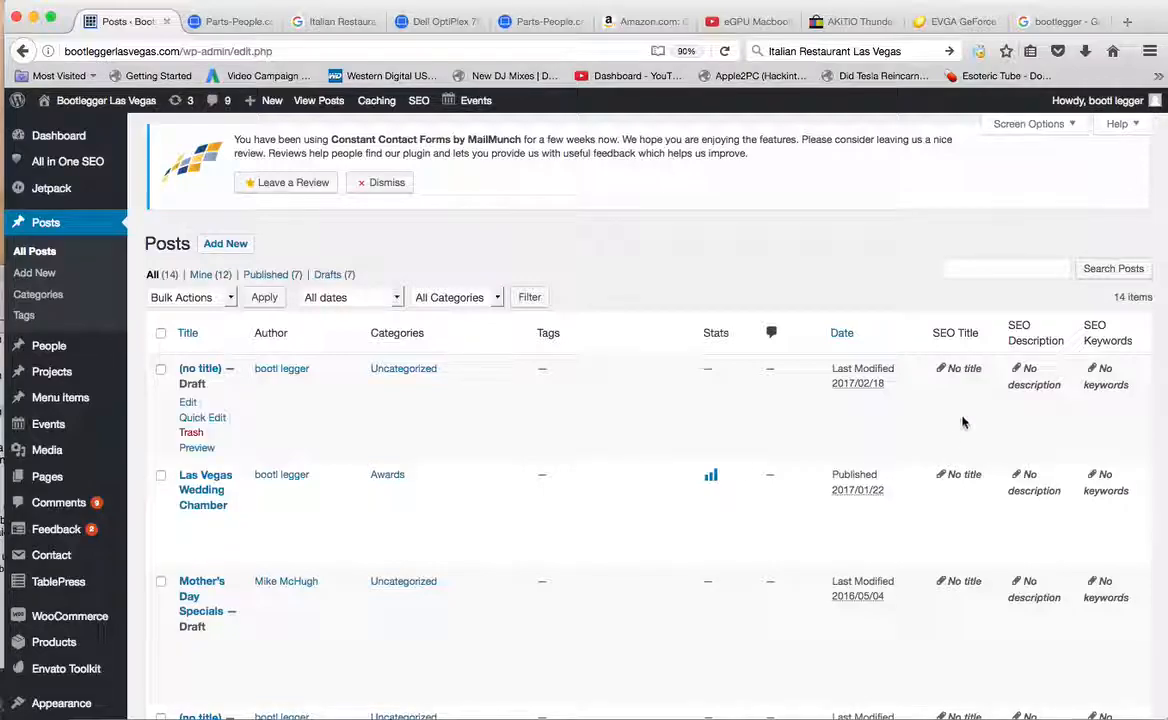
scroll(959, 503, down, 5)
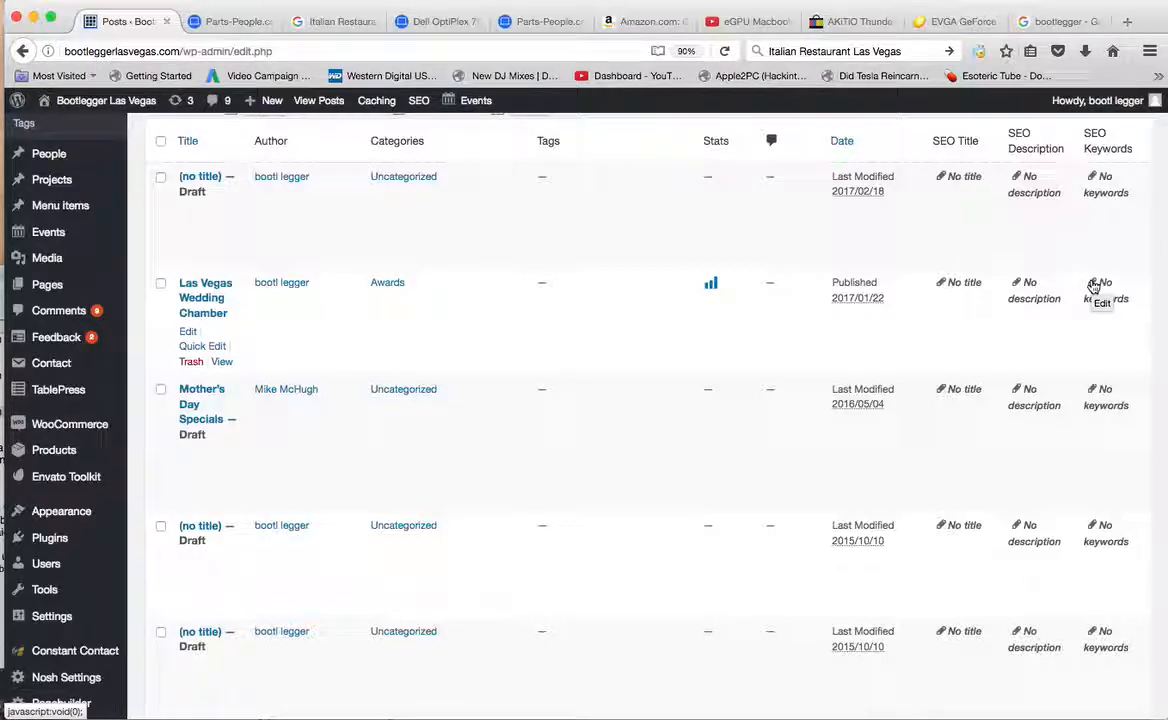
click(188, 332)
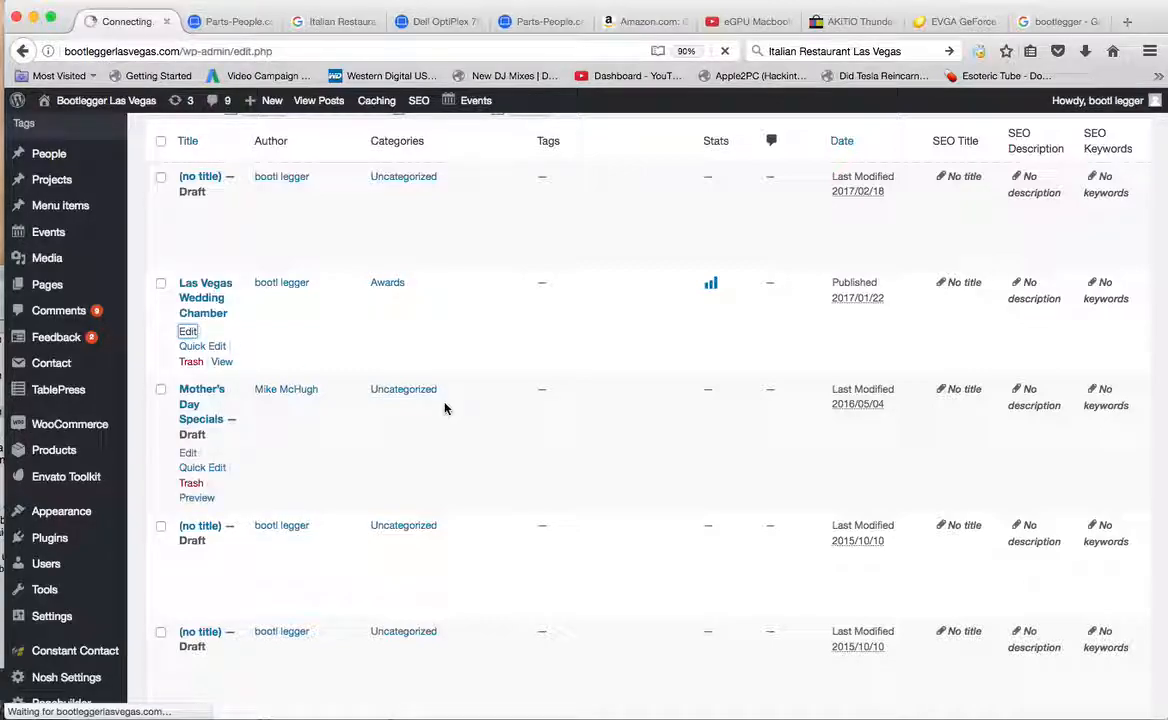
scroll(445, 403, down, 10)
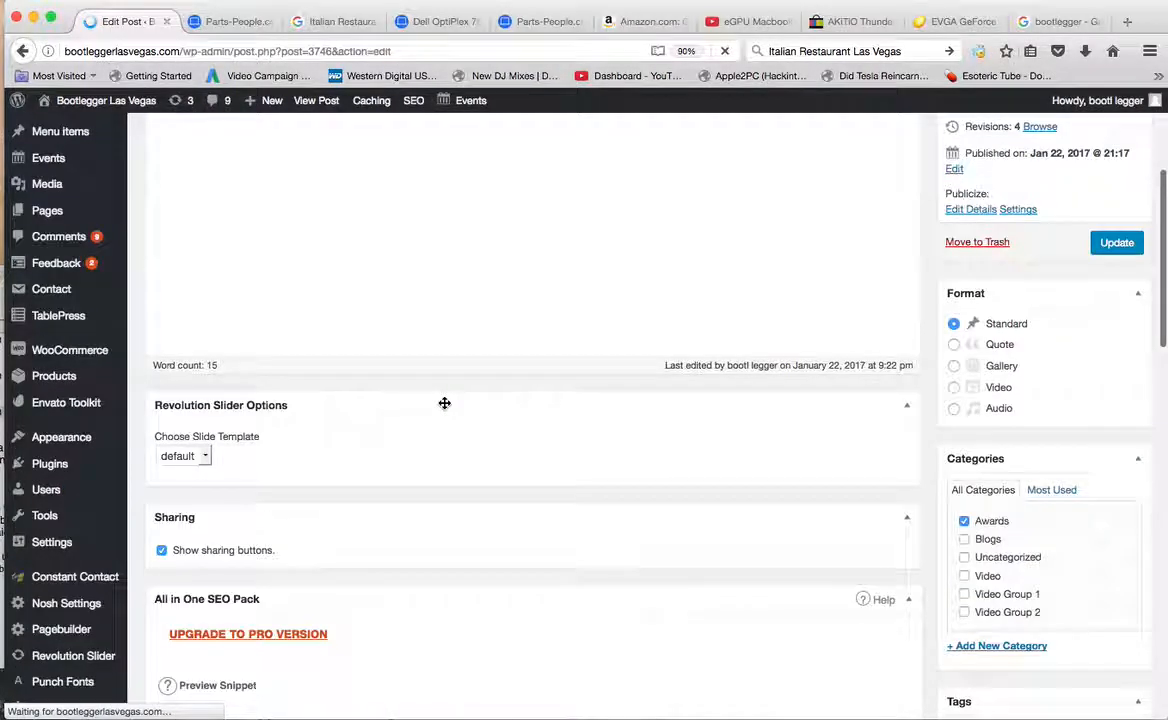
scroll(446, 405, down, 3)
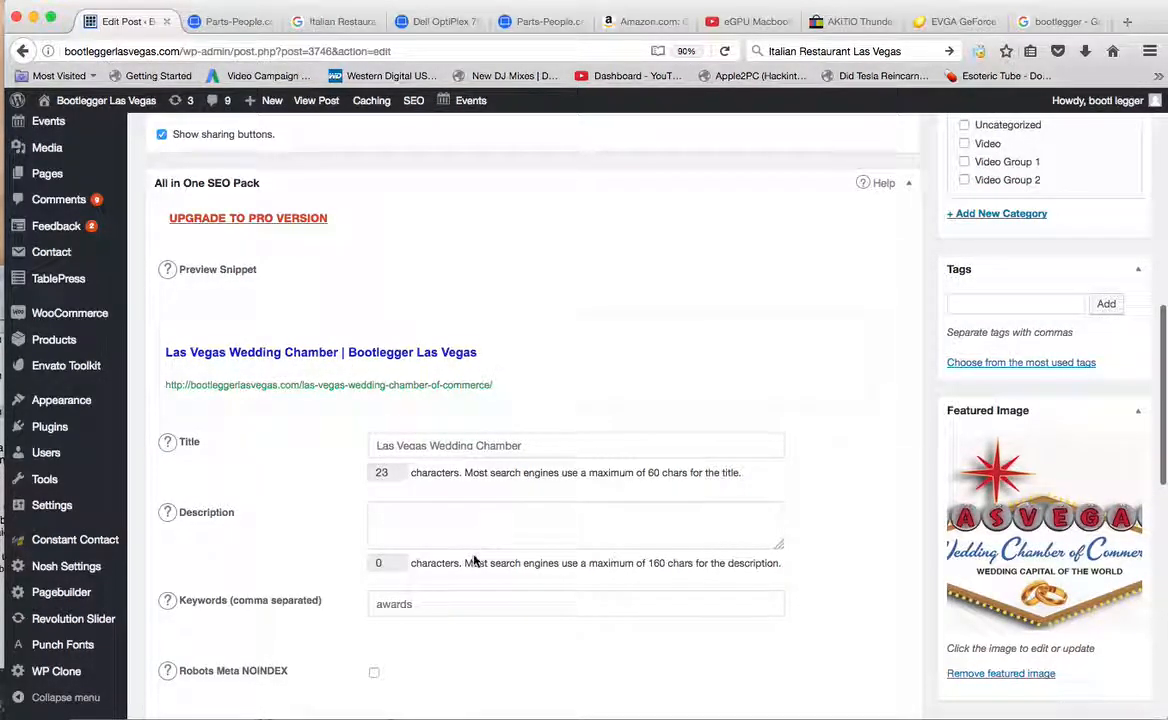
scroll(291, 483, down, 12)
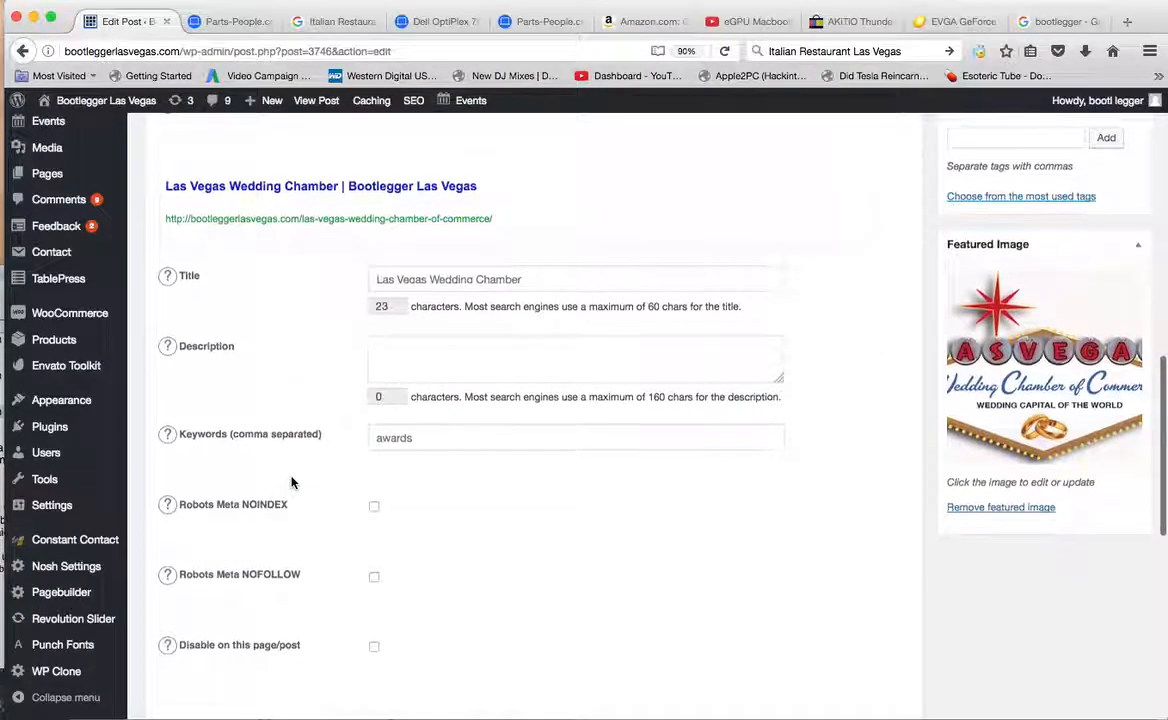
scroll(291, 483, down, 4)
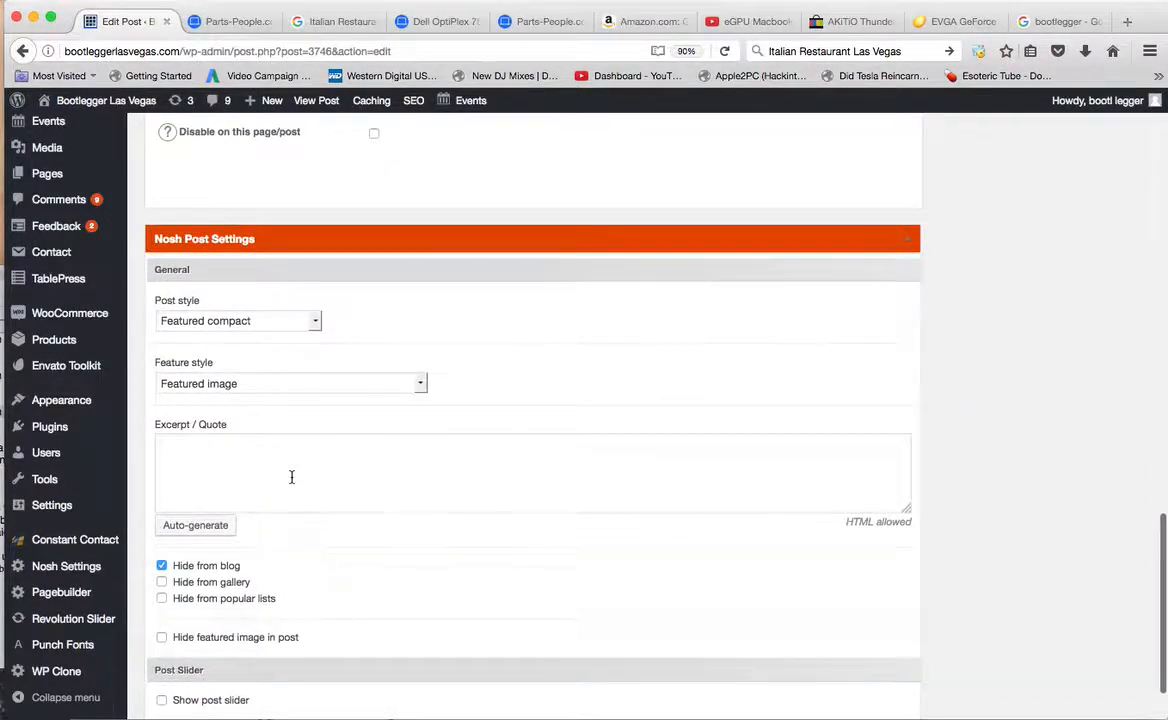
scroll(292, 477, up, 20)
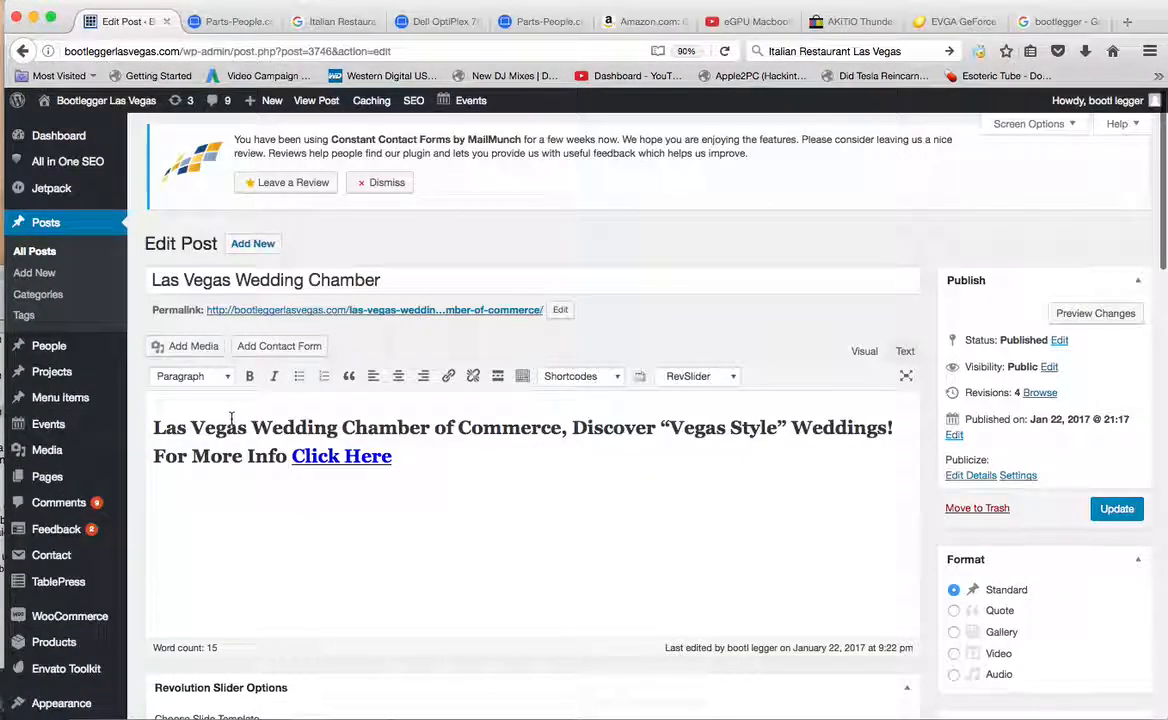